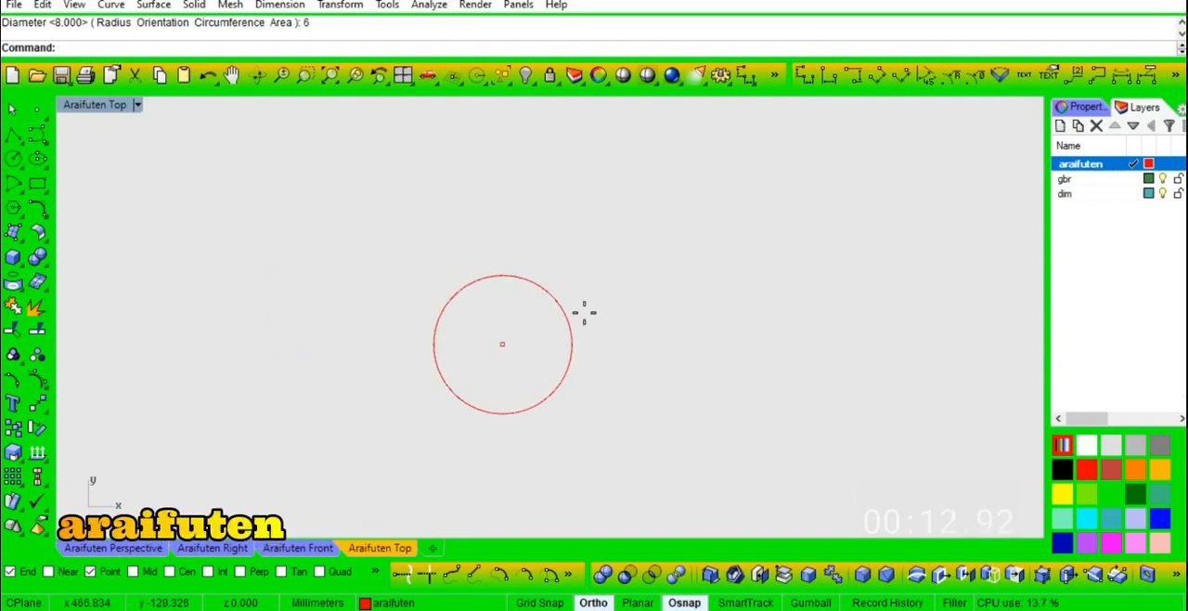
- Draw a horizontal 1 mm line beyond the right side of the 6 mm circle
{"action": "type", "text": "l"}
{"action": "key", "text": "Return"}
{"action": "left_click", "coordinate": [618, 294]}
{"action": "type", "text": "1"}
{"action": "key", "text": "Return"}
{"action": "left_click", "coordinate": [645, 294]}
{"action": "scroll", "coordinate": [645, 296], "scroll_direction": "up", "scroll_amount": 6}
- Draw a vertical 1 mm line upward from the midpoint of the short horizontal line
{"action": "key", "text": "Return"}
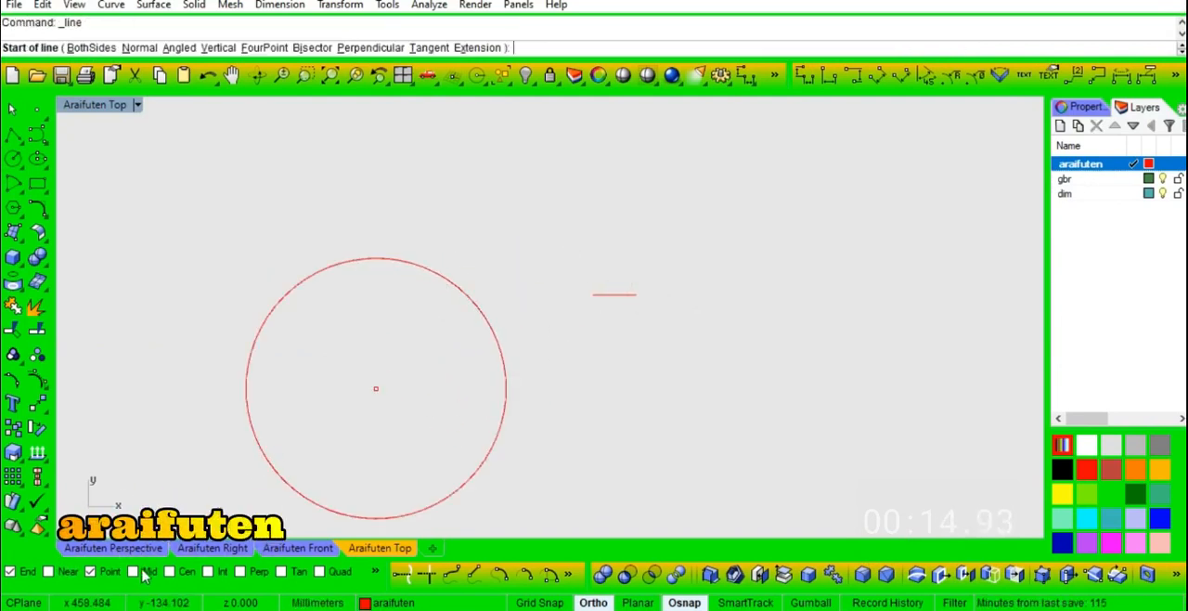
{"action": "left_click", "coordinate": [615, 294]}
{"action": "key", "text": "Escape"}
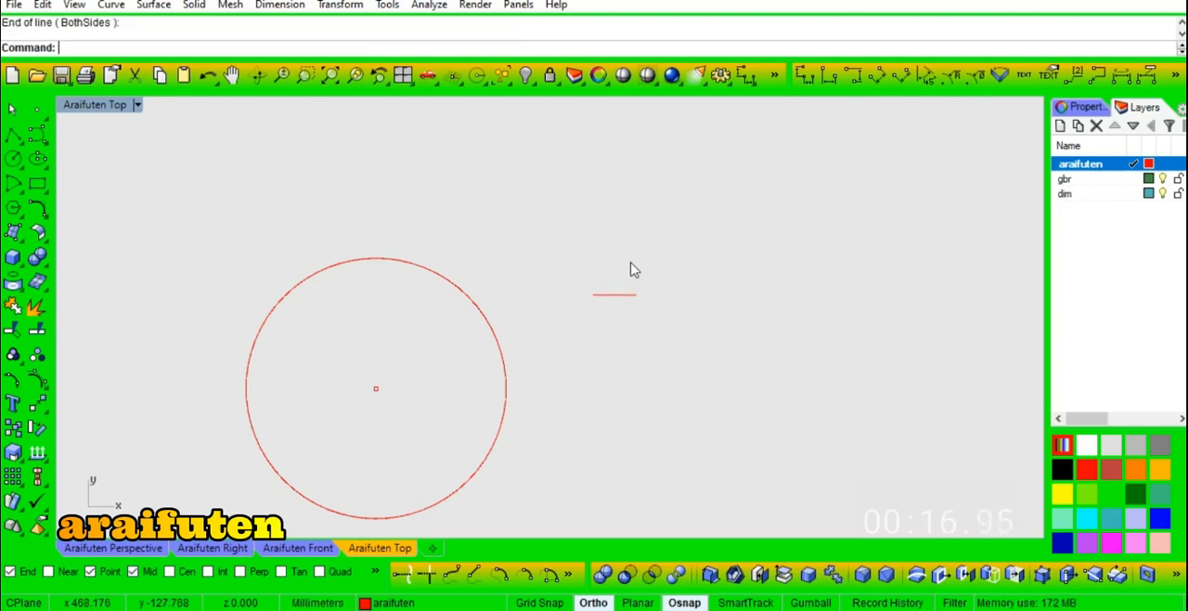
{"action": "left_click", "coordinate": [615, 283]}
{"action": "type", "text": "1"}
{"action": "left_click", "coordinate": [616, 253]}
- Connect the base line's ends to the vertical line's top with a polyline, and join it to the base line as a closed triangle
{"action": "type", "text": "pl"}
{"action": "key", "text": "Return"}
{"action": "left_click", "coordinate": [592, 294]}
{"action": "left_click", "coordinate": [613, 250]}
{"action": "left_click", "coordinate": [636, 291]}
{"action": "key", "text": "Return"}
{"action": "left_click_drag", "start_coordinate": [646, 280], "coordinate": [629, 324]}
{"action": "type", "text": "j"}
- In the Perspective view, draw a vertical 5 mm line rising from the circle's centre point
{"action": "left_click", "coordinate": [113, 547]}
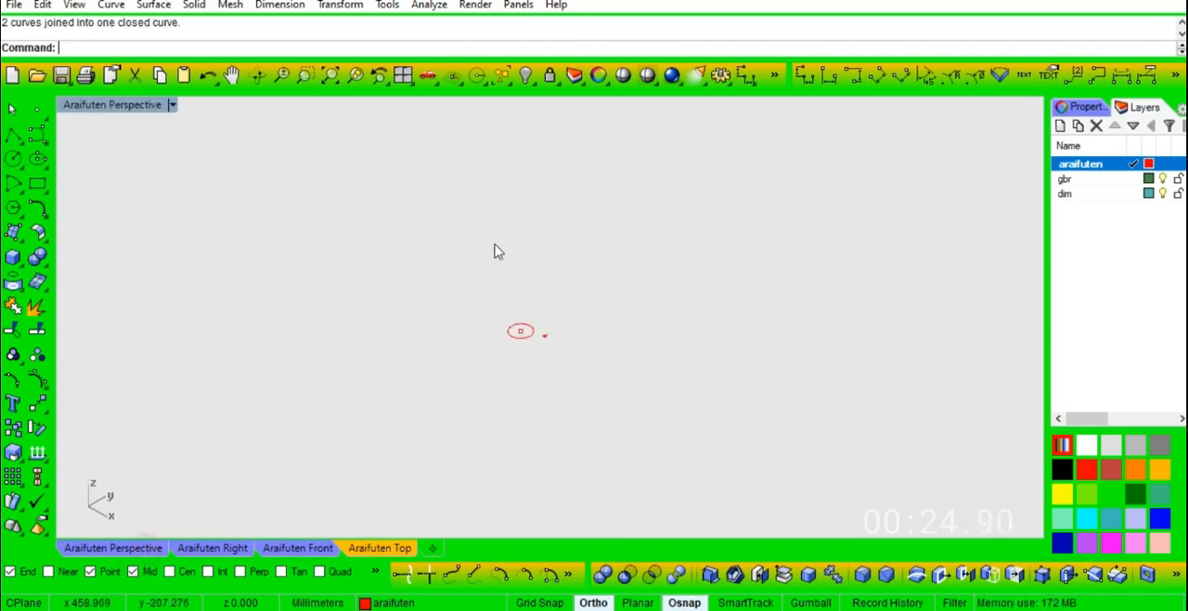
{"action": "scroll", "coordinate": [548, 345], "scroll_direction": "up", "scroll_amount": 4}
{"action": "type", "text": "line"}
{"action": "key", "text": "Return"}
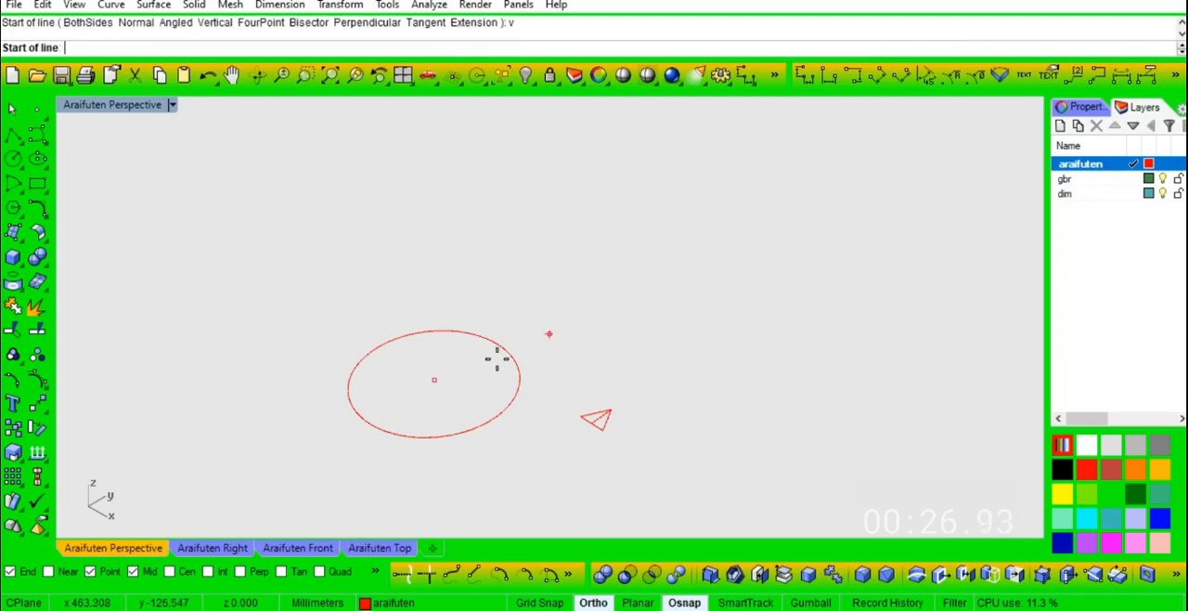
{"action": "left_click", "coordinate": [441, 274]}
{"action": "left_click", "coordinate": [434, 342]}
- Copy the central vertical line 3 mm to the back and 3 mm to the front, onto the circle's edge
{"action": "type", "text": "copy"}
{"action": "key", "text": "Return"}
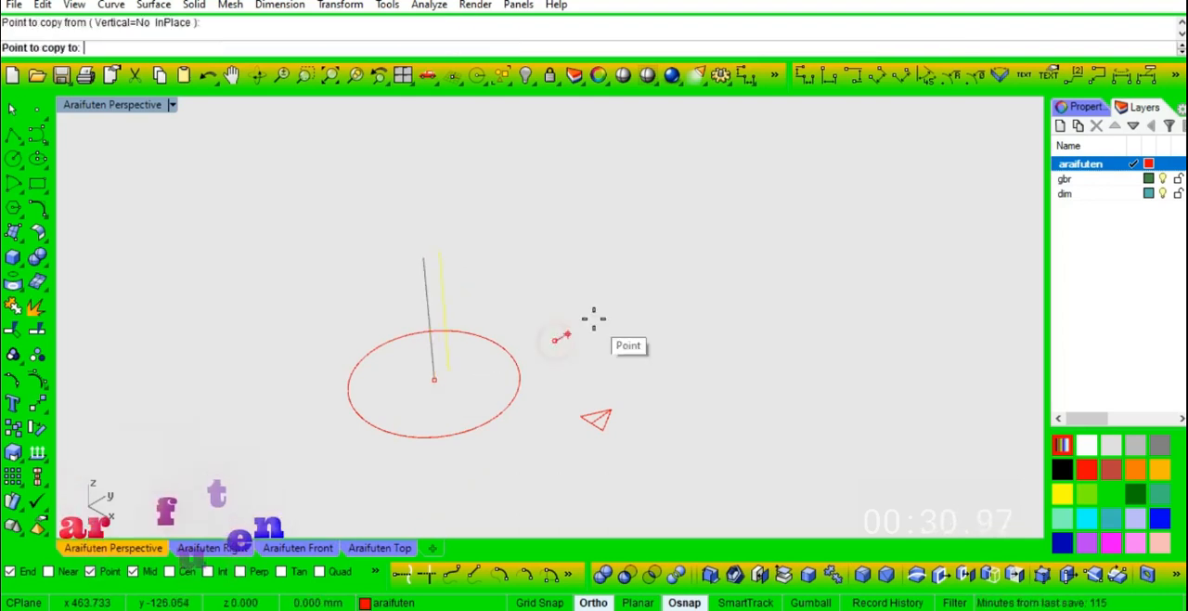
{"action": "left_click", "coordinate": [554, 340]}
{"action": "type", "text": "3"}
{"action": "key", "text": "Return"}
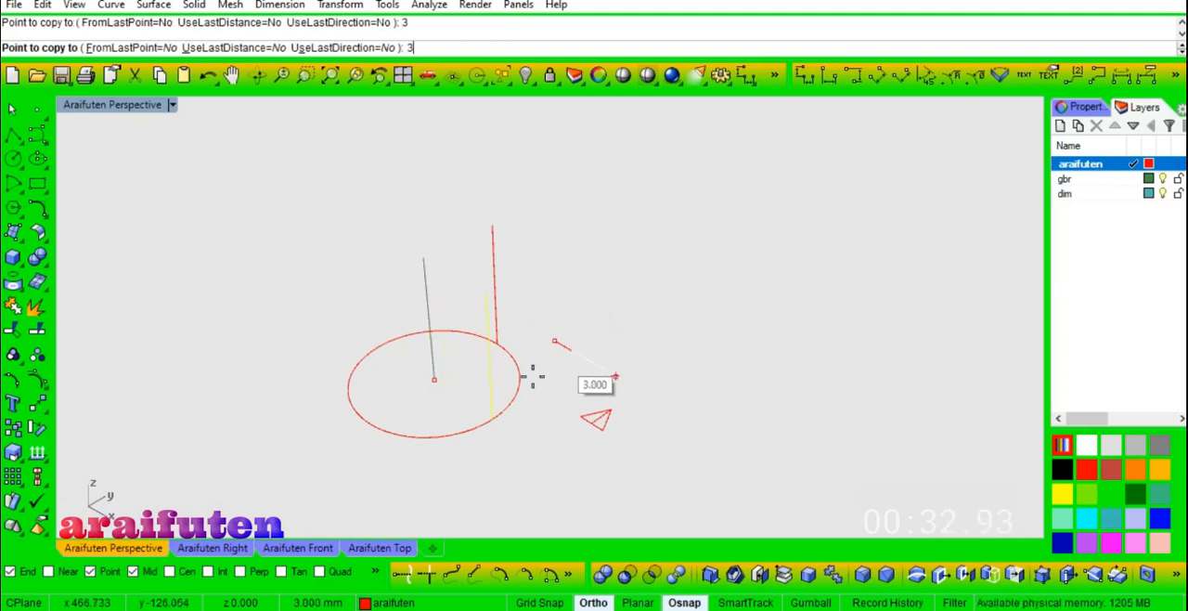
{"action": "key", "text": "Escape"}
- Create a 5-turn reverse-twist helix with 1 mm pitch around the central line, starting from the top end of the back vertical line
{"action": "type", "text": "H"}
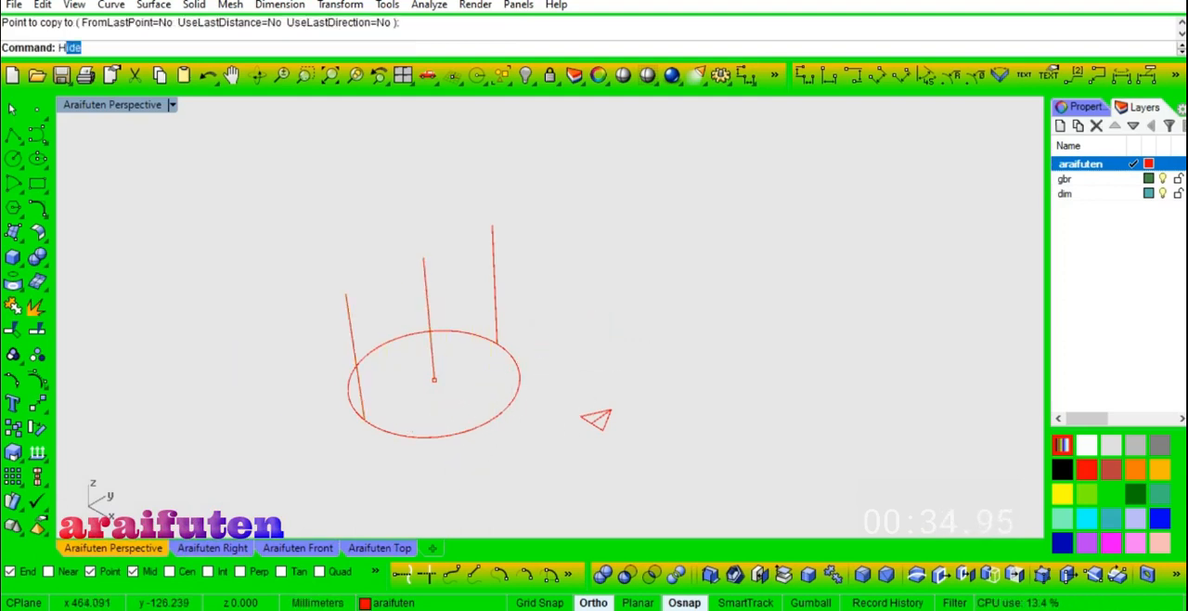
{"action": "type", "text": "elix"}
{"action": "key", "text": "Return"}
{"action": "left_click", "coordinate": [433, 379]}
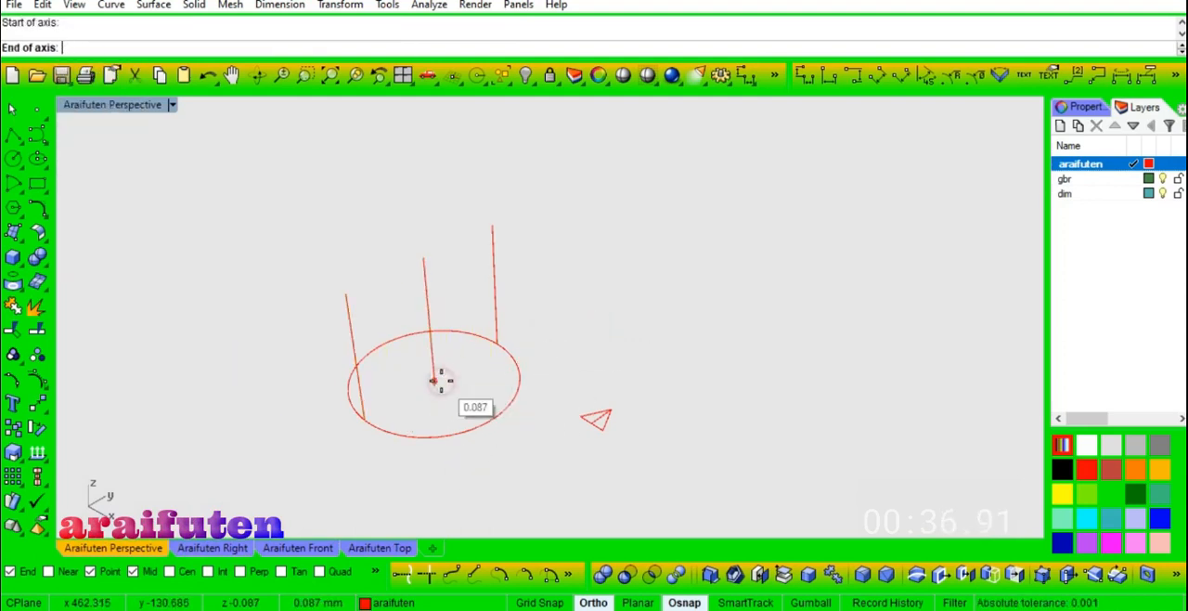
{"action": "left_click", "coordinate": [450, 301]}
{"action": "left_click", "coordinate": [488, 230]}
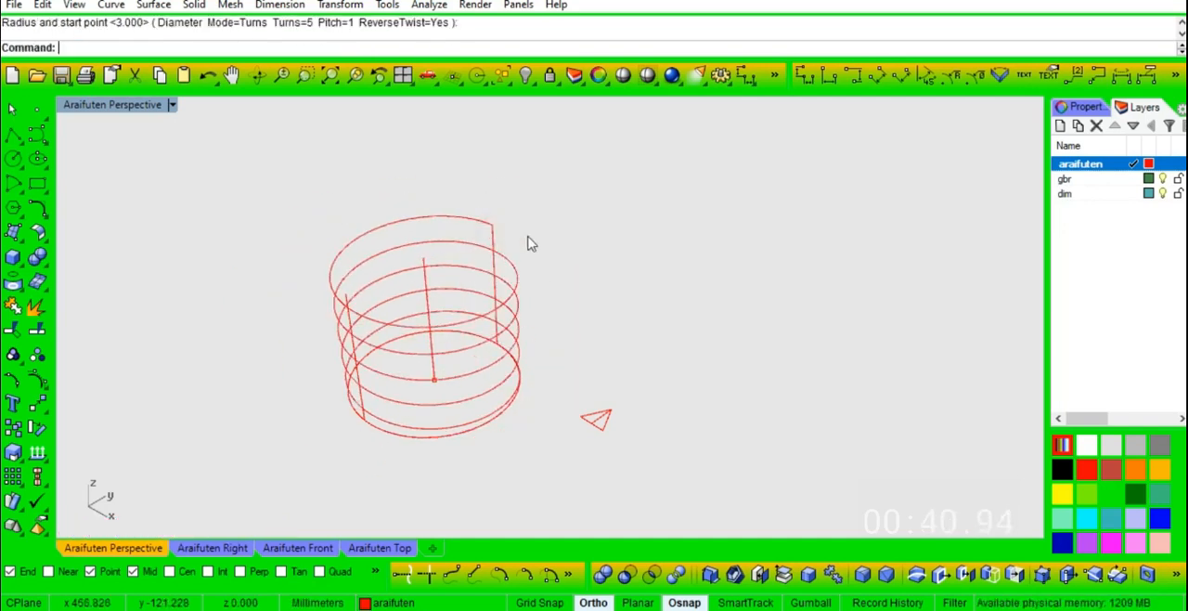
{"action": "scroll", "coordinate": [605, 422], "scroll_direction": "up", "scroll_amount": 3}
{"action": "left_click", "coordinate": [613, 413]}
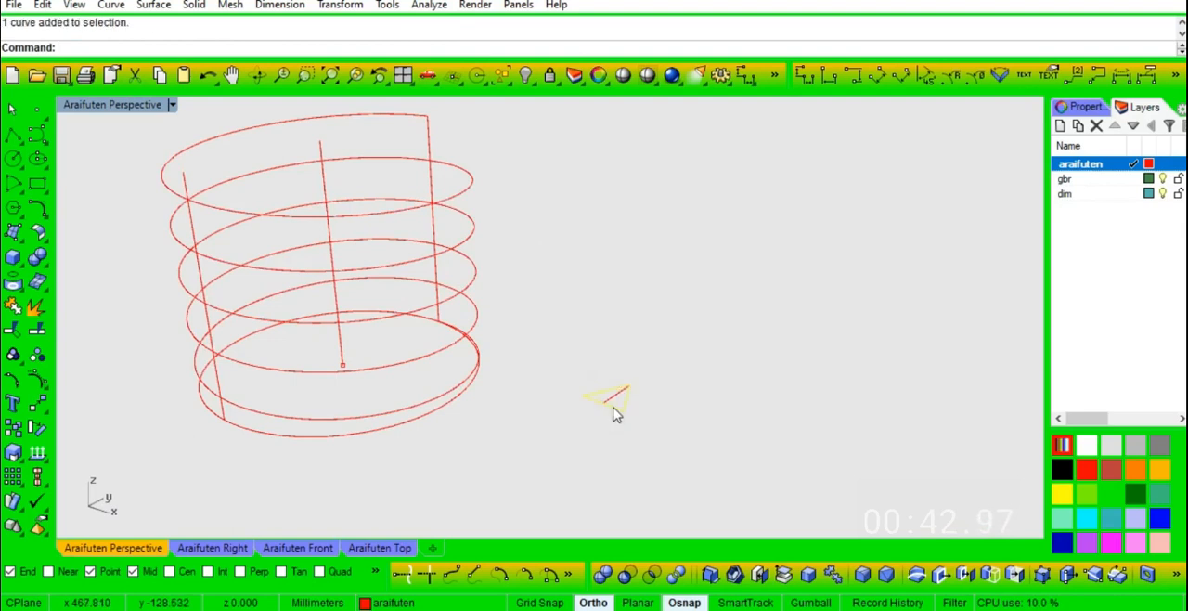
{"action": "key", "text": "c"}
{"action": "left_click", "coordinate": [595, 400]}
{"action": "left_click", "coordinate": [440, 321]}
- Recolour the helix teal, and copy the triangle by its base midpoint onto the upper intersection of the helix and front vertical line
{"action": "right_click", "coordinate": [469, 183]}
{"action": "left_click", "coordinate": [469, 183]}
{"action": "key", "text": "c"}
{"action": "left_click", "coordinate": [608, 405]}
{"action": "right_click_drag", "start_coordinate": [226, 234], "coordinate": [257, 247]}
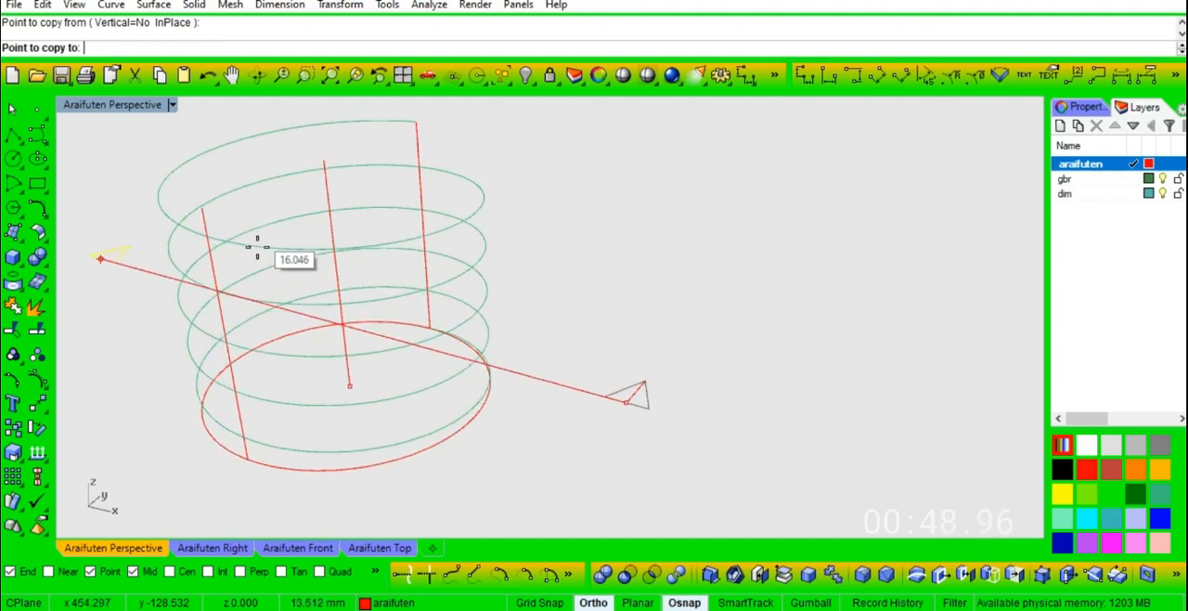
{"action": "right_click", "coordinate": [209, 572]}
{"action": "scroll", "coordinate": [217, 255], "scroll_direction": "up", "scroll_amount": 4}
{"action": "left_click", "coordinate": [202, 220]}
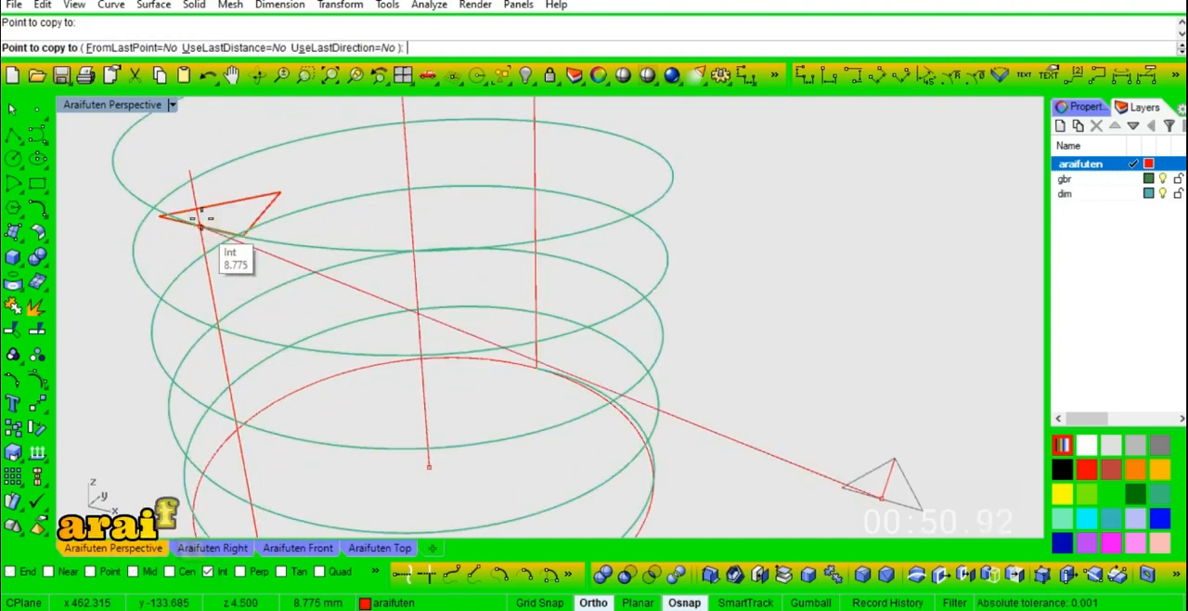
{"action": "right_click", "coordinate": [202, 219]}
- Rotate the copied triangle in 3D about its base-to-tip axis so its base lies along the front vertical line
{"action": "left_click", "coordinate": [218, 207]}
{"action": "type", "text": "r3"}
{"action": "key", "text": "space"}
{"action": "left_click", "coordinate": [202, 224]}
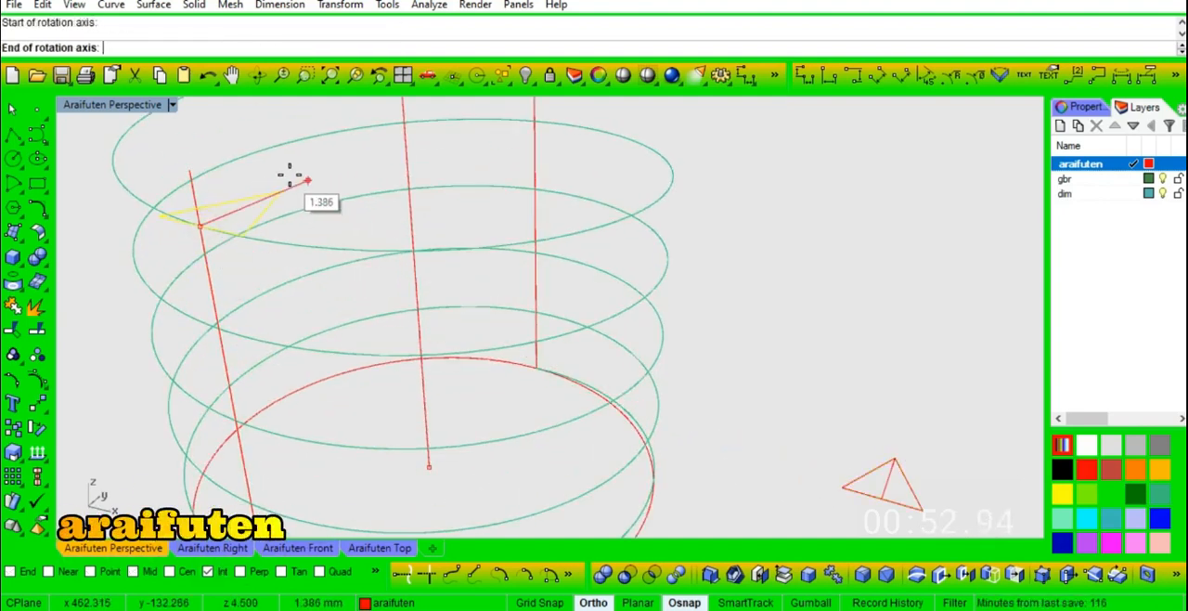
{"action": "left_click", "coordinate": [290, 175]}
{"action": "left_click", "coordinate": [196, 139]}
{"action": "left_click", "coordinate": [331, 211]}
- Copy the upright triangle by its base midpoint to the upper intersection of the helix and back vertical line
{"action": "scroll", "coordinate": [320, 227], "scroll_direction": "down", "scroll_amount": 2}
{"action": "type", "text": "co"}
{"action": "key", "text": "space"}
{"action": "left_click", "coordinate": [238, 222]}
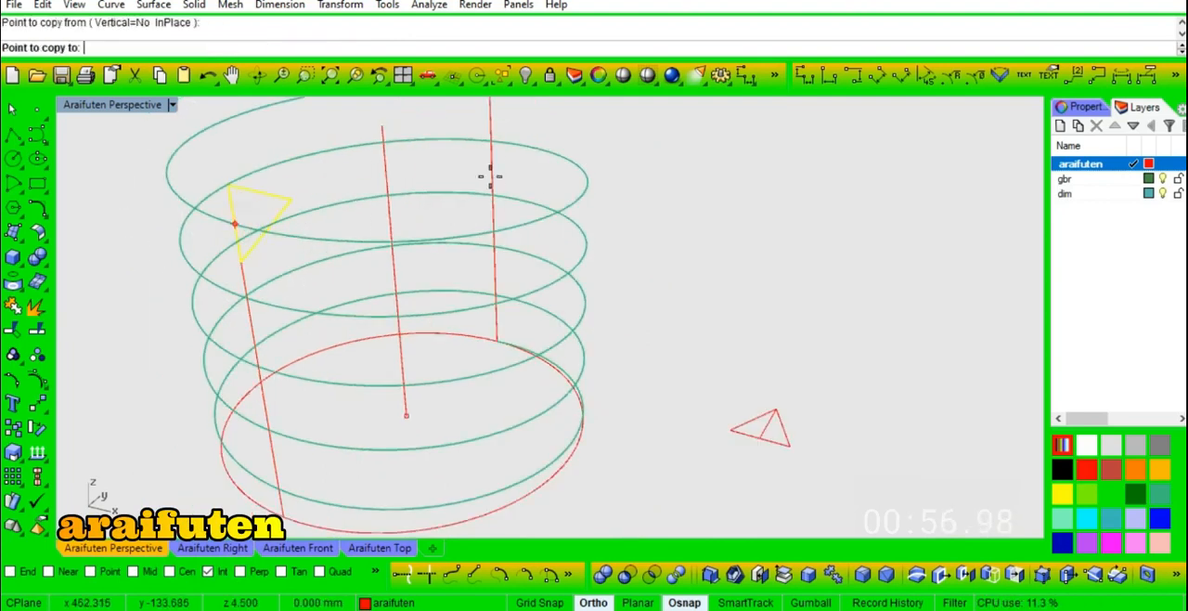
{"action": "scroll", "coordinate": [443, 273], "scroll_direction": "down", "scroll_amount": 2}
{"action": "scroll", "coordinate": [473, 198], "scroll_direction": "up", "scroll_amount": 2}
{"action": "left_click", "coordinate": [483, 164]}
- Rotate the back triangle about the back vertical line so its tip points inward toward the helix axis
{"action": "right_click", "coordinate": [508, 146]}
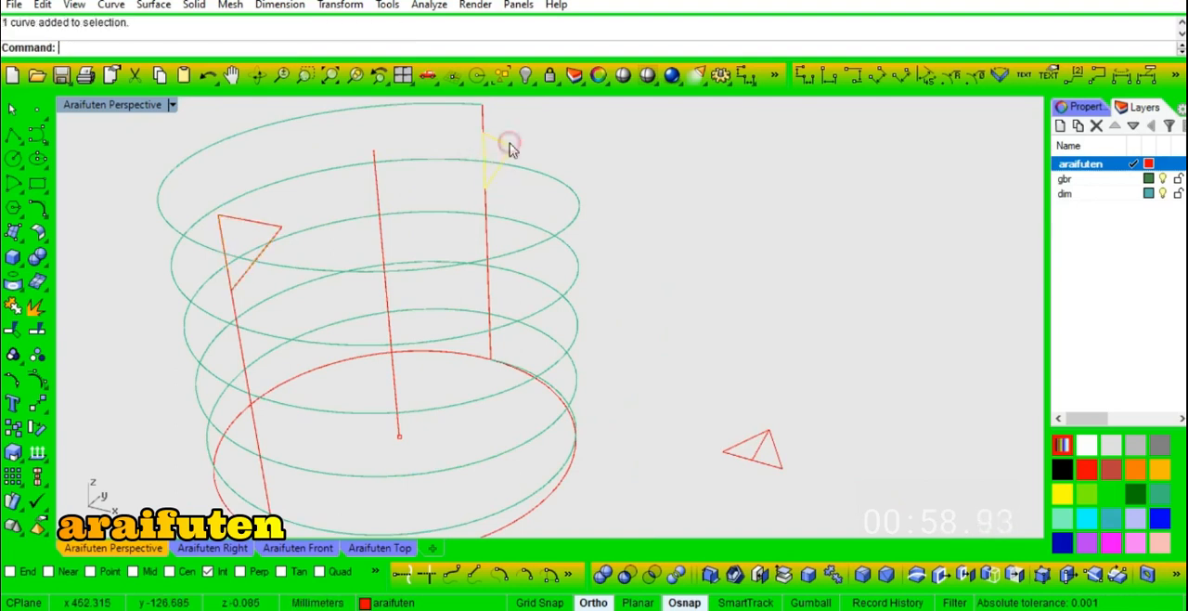
{"action": "type", "text": "ro"}
{"action": "key", "text": "space"}
{"action": "left_click", "coordinate": [483, 132]}
{"action": "left_click", "coordinate": [518, 126]}
{"action": "left_click", "coordinate": [454, 196]}
- Array the front triangle into 5 copies downward in Z, spaced by one helix pitch
{"action": "scroll", "coordinate": [457, 198], "scroll_direction": "down", "scroll_amount": 2}
{"action": "type", "text": "ar"}
{"action": "key", "text": "space"}
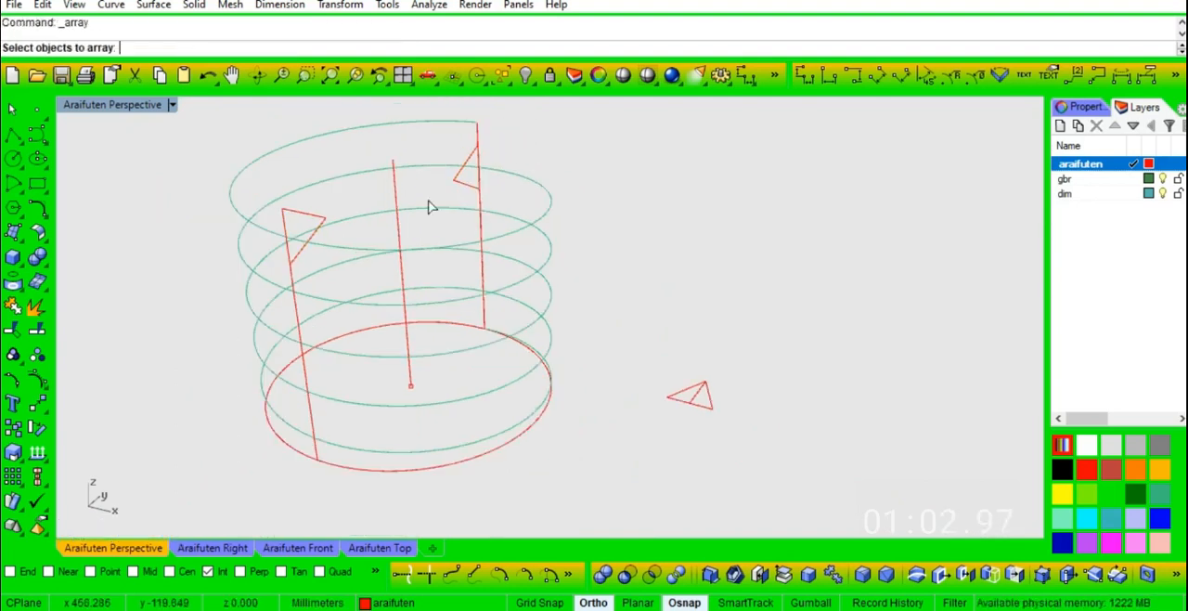
{"action": "left_click", "coordinate": [313, 220]}
{"action": "right_click", "coordinate": [312, 221]}
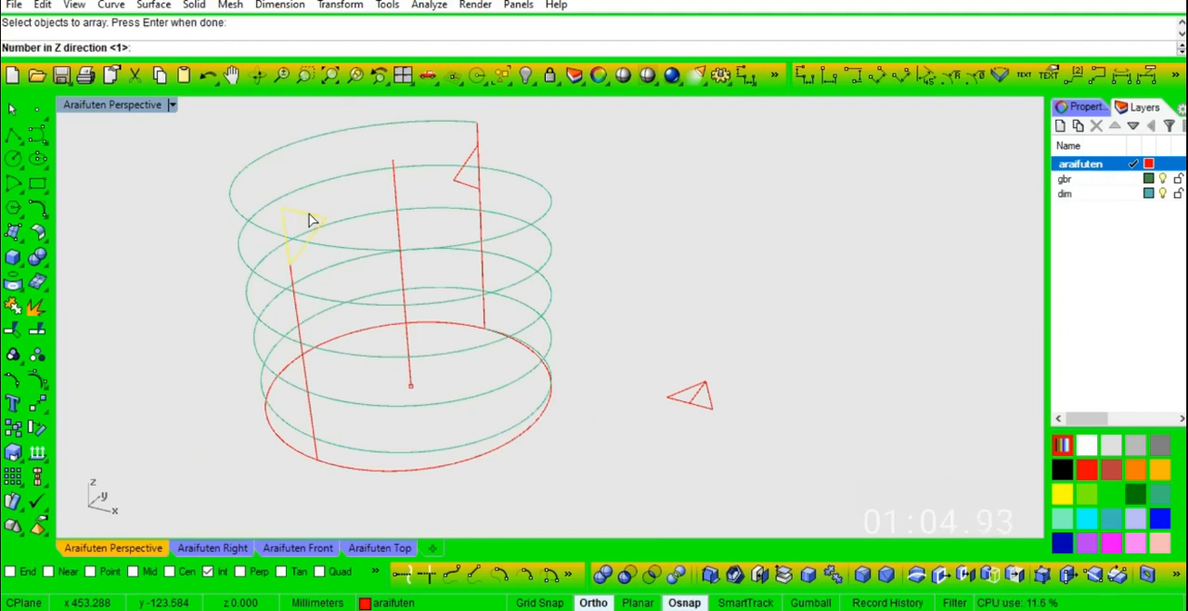
{"action": "key", "text": "Return"}
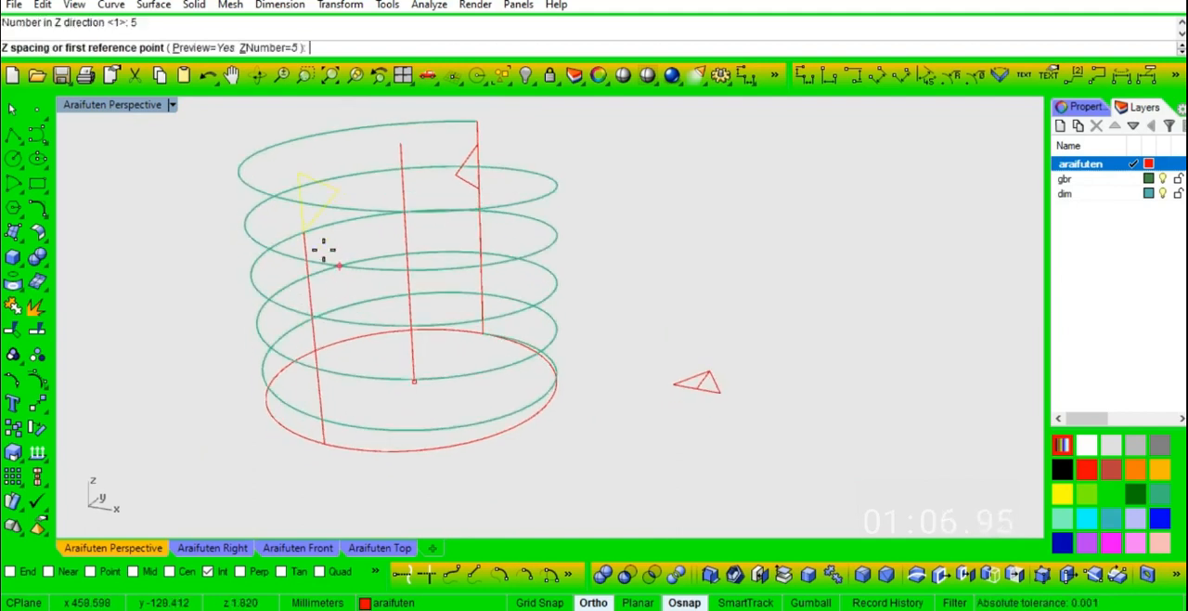
{"action": "left_click", "coordinate": [301, 206]}
{"action": "left_click", "coordinate": [309, 263]}
{"action": "key", "text": "Return"}
- Array the back triangle into 5 copies in Z with a spacing of -1 mm
{"action": "left_click", "coordinate": [469, 165]}
{"action": "key", "text": "Return"}
{"action": "key", "text": "Return"}
{"action": "key", "text": "Return"}
{"action": "key", "text": "Return"}
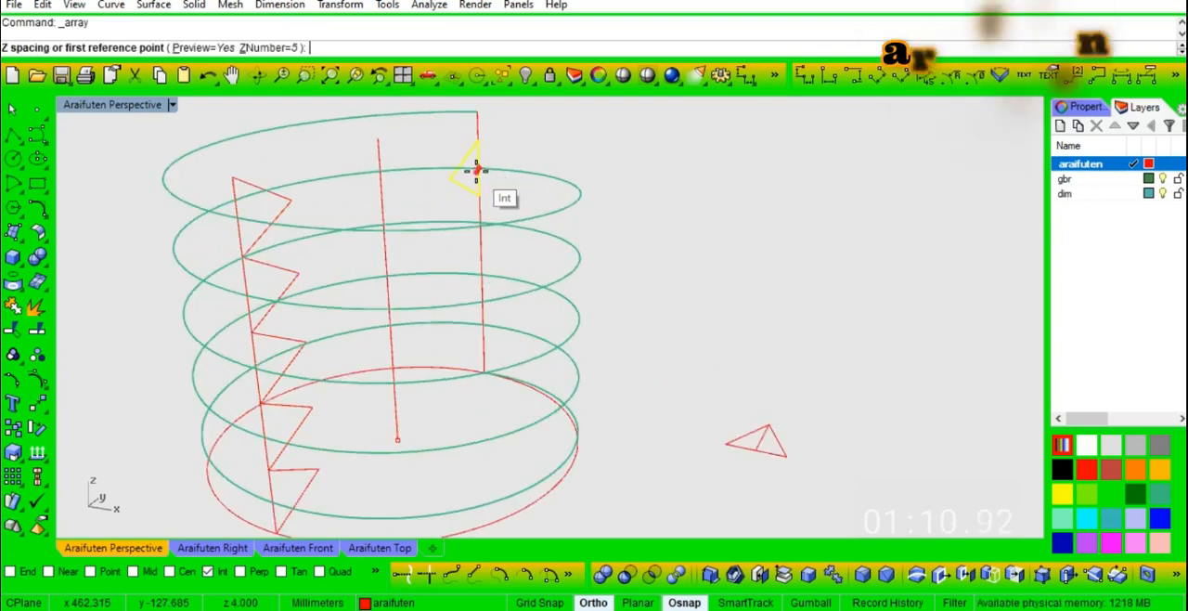
{"action": "left_click", "coordinate": [473, 172]}
{"action": "scroll", "coordinate": [476, 195], "scroll_direction": "up", "scroll_amount": 3}
{"action": "scroll", "coordinate": [477, 265], "scroll_direction": "down", "scroll_amount": 5}
{"action": "left_click", "coordinate": [479, 271]}
{"action": "key", "text": "Return"}
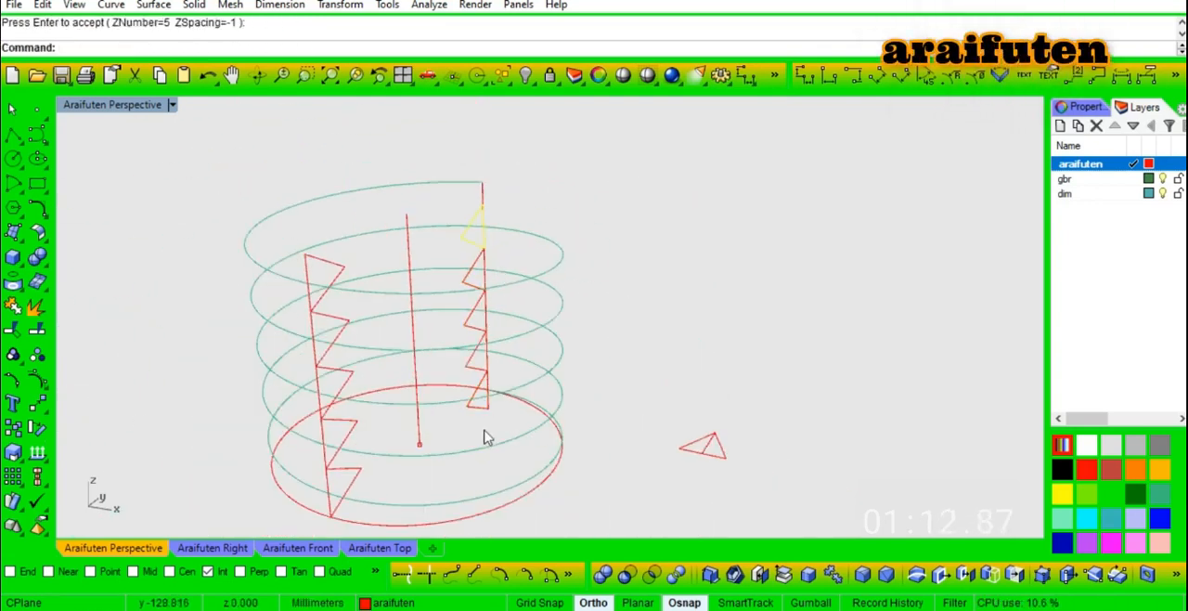
- Delete the lowest arrayed triangle on the back vertical line
{"action": "scroll", "coordinate": [475, 409], "scroll_direction": "up", "scroll_amount": 3}
{"action": "left_click", "coordinate": [475, 402]}
{"action": "key", "text": "Delete"}
- Place point objects at the helix's upper and lower ends on the back vertical line
{"action": "scroll", "coordinate": [475, 405], "scroll_direction": "down", "scroll_amount": 3}
{"action": "left_click", "coordinate": [37, 108]}
{"action": "left_click", "coordinate": [481, 174]}
{"action": "scroll", "coordinate": [492, 279], "scroll_direction": "up", "scroll_amount": 3}
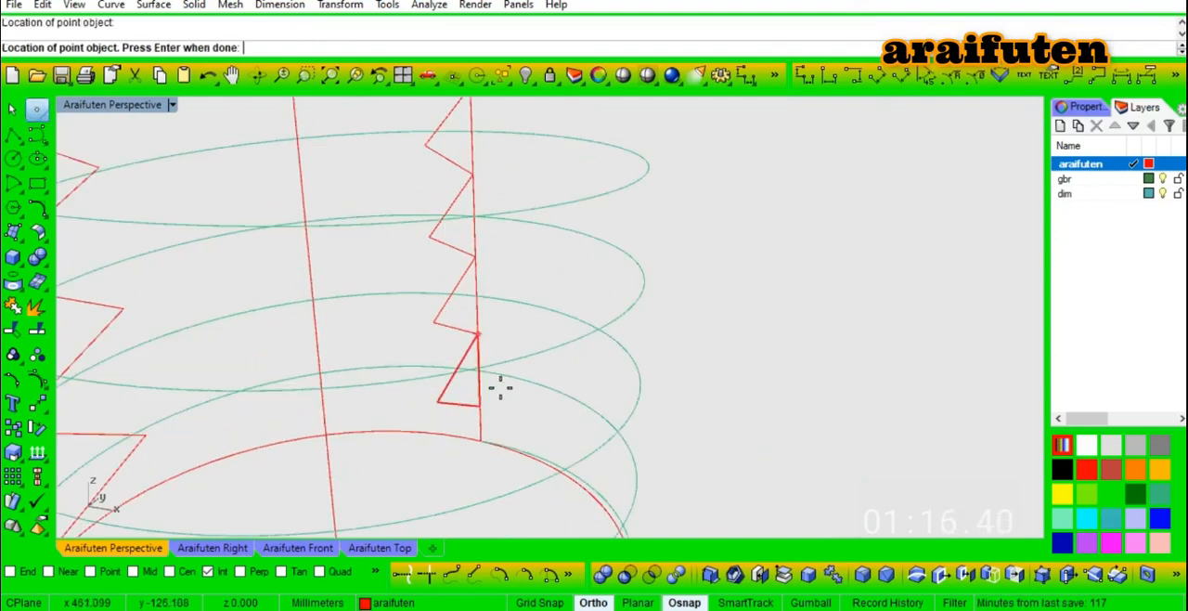
{"action": "left_click", "coordinate": [480, 438]}
{"action": "scroll", "coordinate": [523, 414], "scroll_direction": "down", "scroll_amount": 3}
{"action": "key", "text": "Return"}
- Hide the front and back vertical guide lines behind the triangle profiles
{"action": "right_click_drag", "start_coordinate": [684, 345], "coordinate": [645, 341]}
{"action": "scroll", "coordinate": [403, 313], "scroll_direction": "down", "scroll_amount": 3}
{"action": "right_click_drag", "start_coordinate": [404, 313], "coordinate": [394, 387]}
{"action": "scroll", "coordinate": [416, 336], "scroll_direction": "down", "scroll_amount": 2}
{"action": "scroll", "coordinate": [349, 394], "scroll_direction": "up", "scroll_amount": 2}
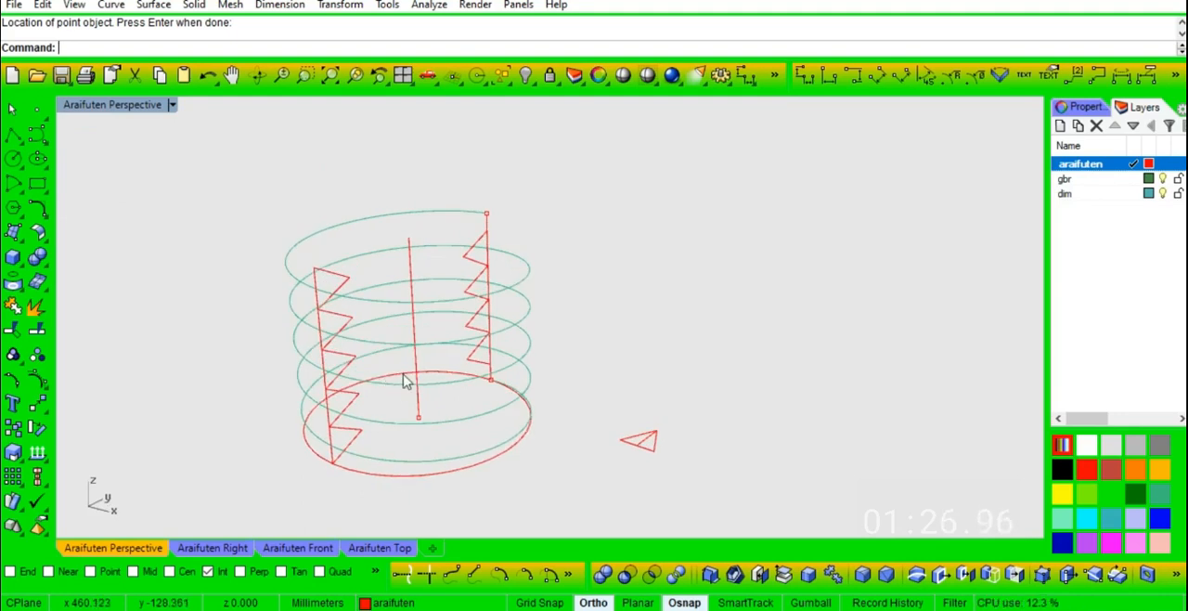
{"action": "left_click", "coordinate": [324, 423]}
{"action": "left_click", "coordinate": [362, 478]}
{"action": "key", "text": "ctrl+h"}
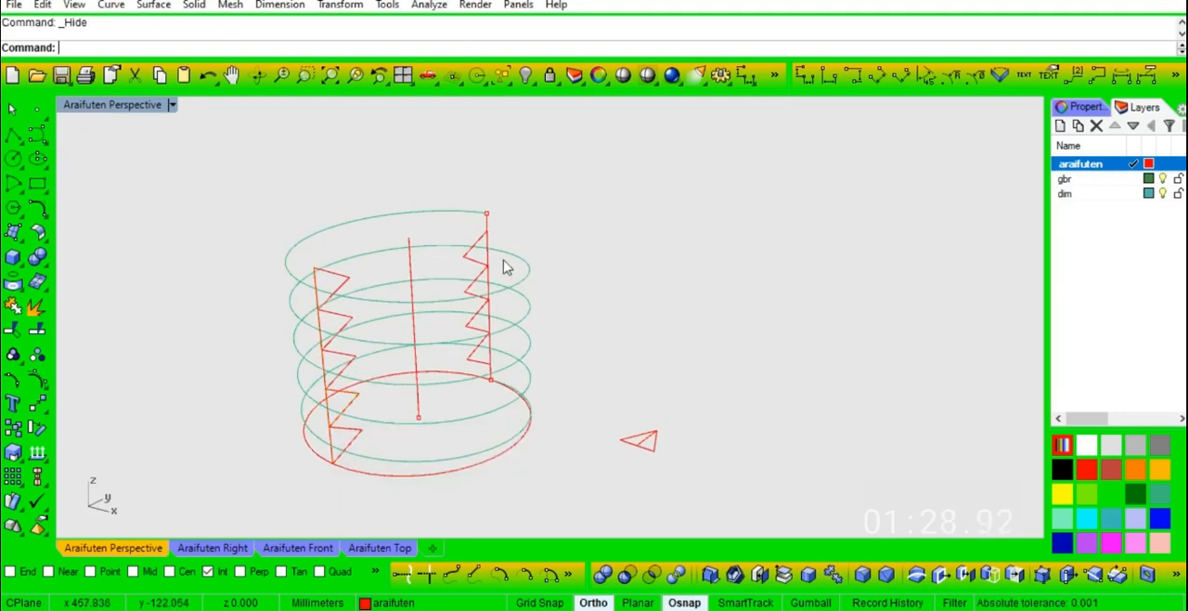
{"action": "key", "text": "ctrl+h"}
{"action": "type", "text": "Swe"}
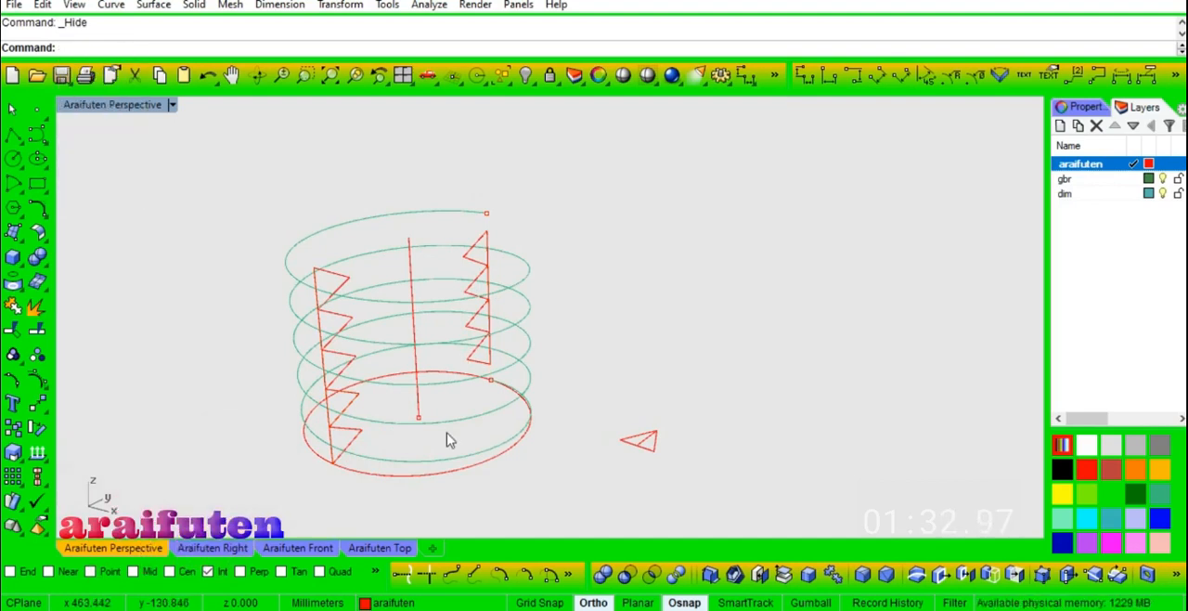
{"action": "left_click", "coordinate": [381, 548]}
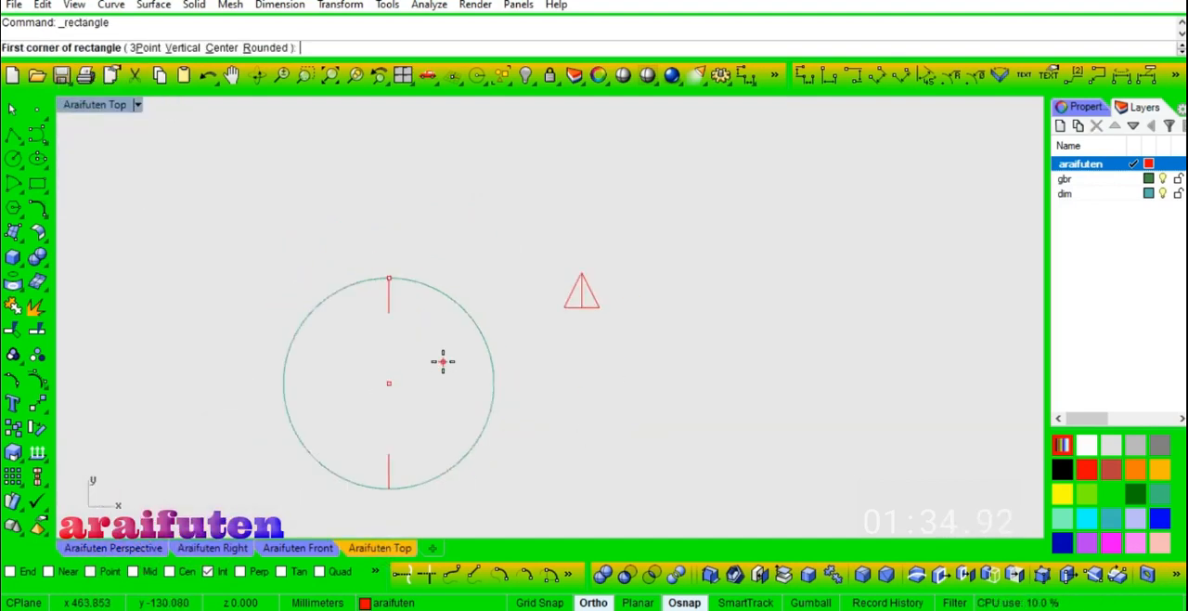
{"action": "left_click", "coordinate": [616, 364]}
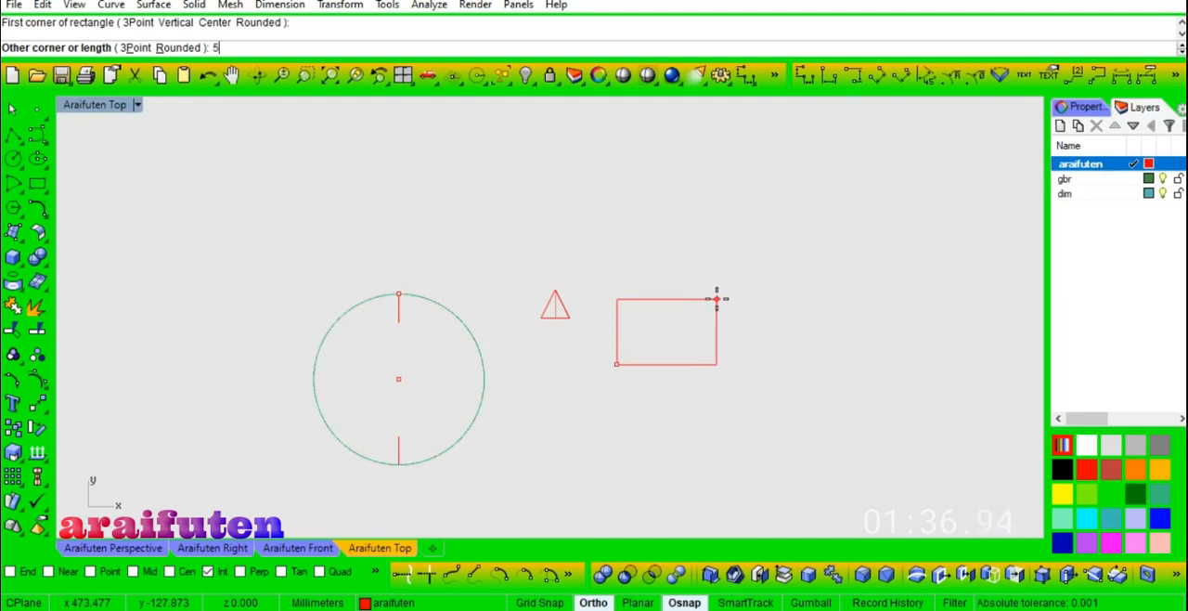
{"action": "key", "text": "Return"}
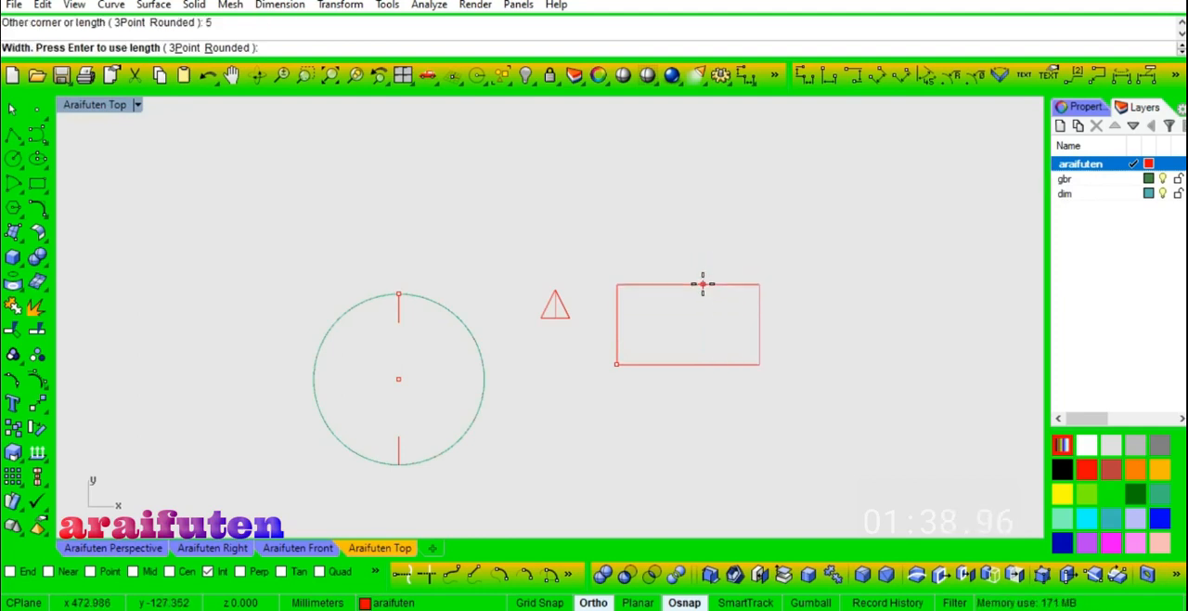
{"action": "key", "text": "Escape"}
- Draw a rectangle 6 mm long and 5 mm wide to the right of the flat triangle
{"action": "key", "text": "Return"}
{"action": "left_click", "coordinate": [649, 335]}
{"action": "type", "text": "6"}
{"action": "key", "text": "Return"}
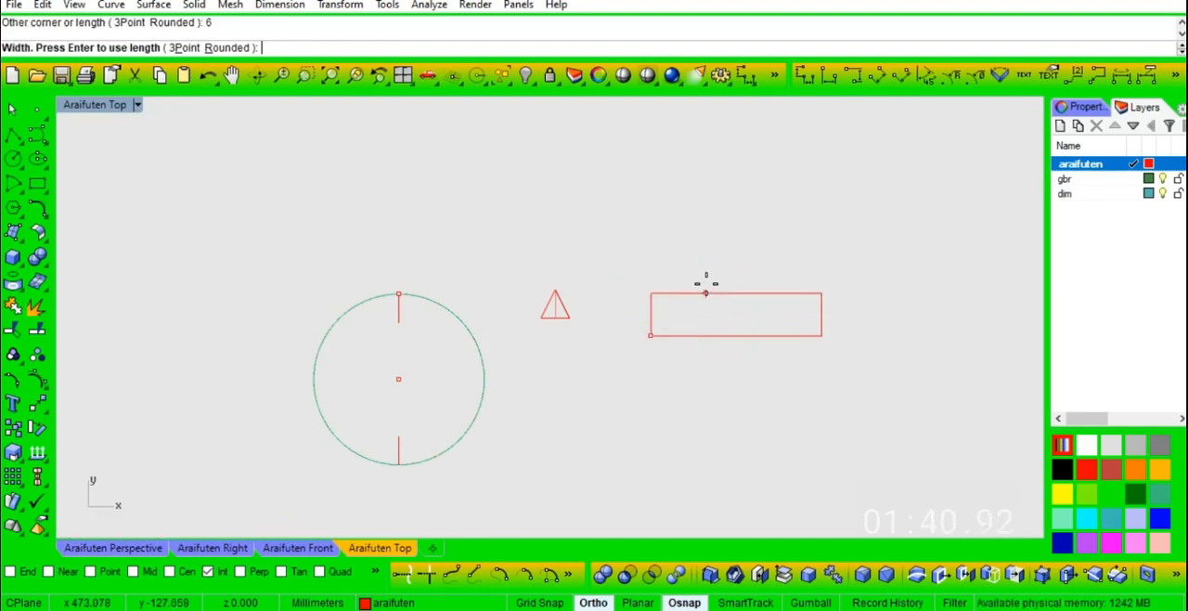
{"action": "key", "text": "Return"}
- Move the rectangle from the midpoint of its lower 6 mm edge onto the circle's centre point
{"action": "left_click", "coordinate": [742, 335]}
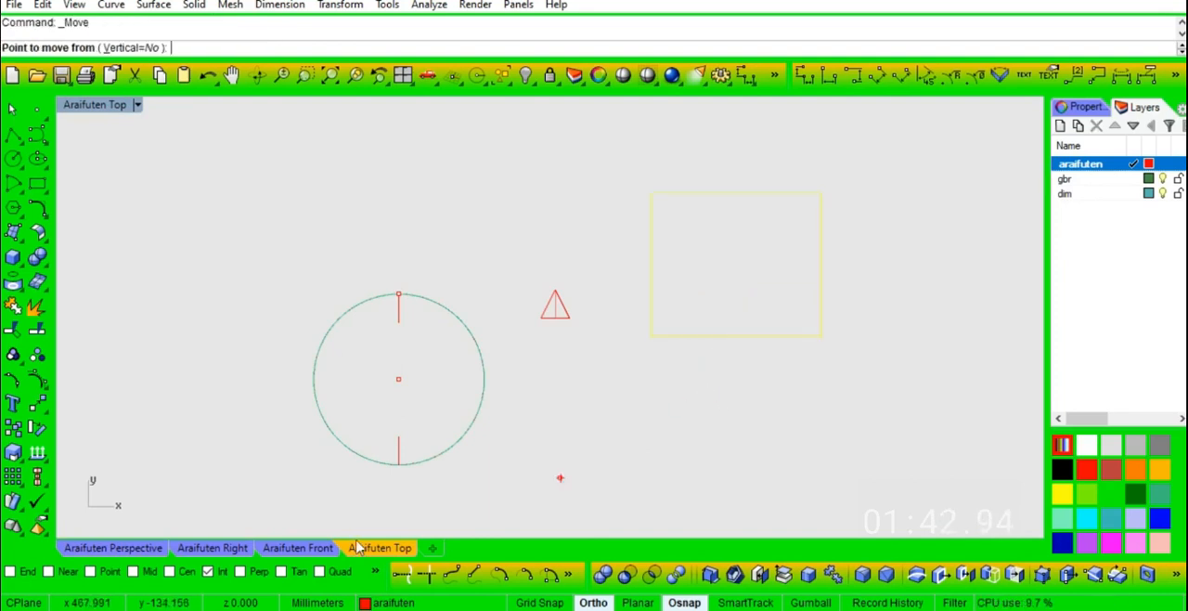
{"action": "left_click", "coordinate": [736, 336]}
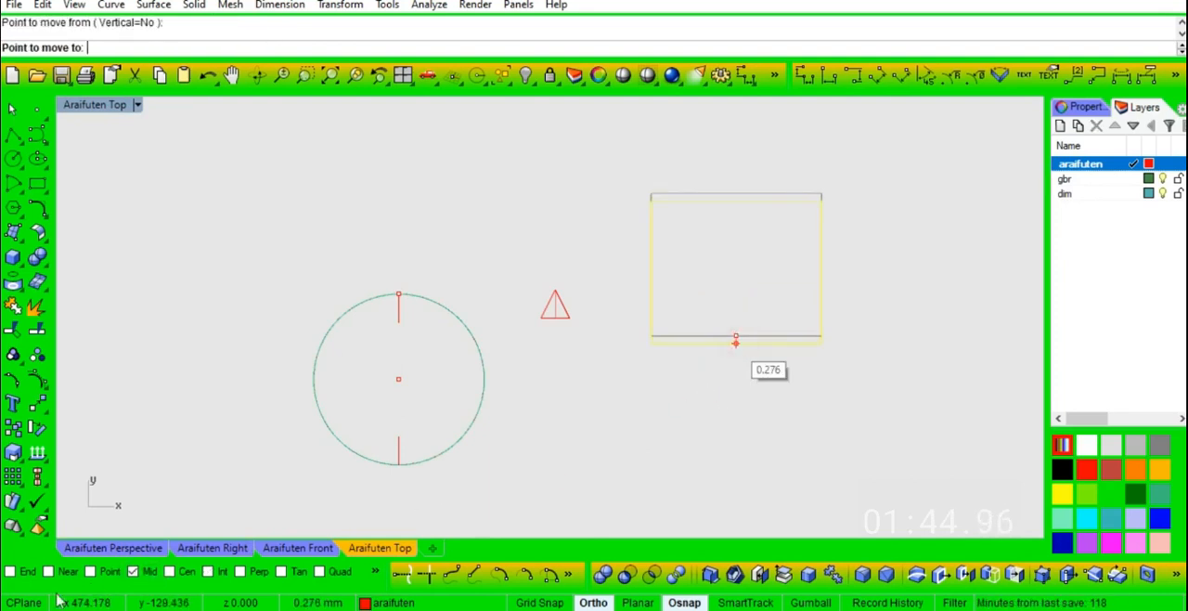
{"action": "left_click", "coordinate": [121, 548]}
{"action": "left_click", "coordinate": [411, 416]}
- Draw a circle centred on the rectangle and passing through its corner
{"action": "right_click_drag", "start_coordinate": [498, 433], "coordinate": [543, 440]}
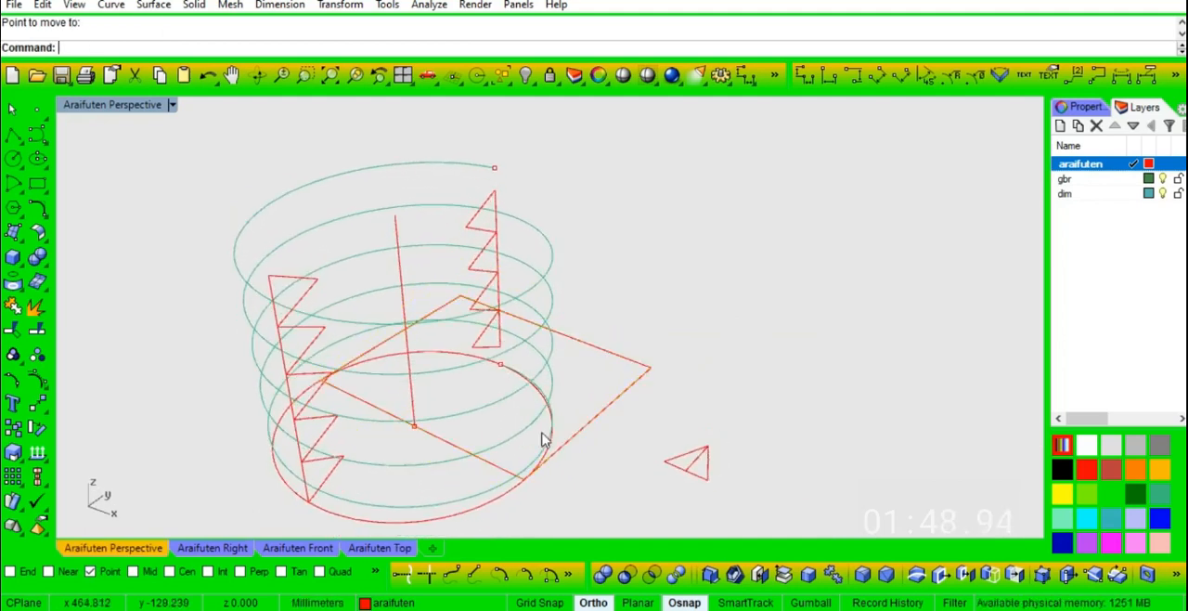
{"action": "left_click", "coordinate": [15, 161]}
{"action": "right_click", "coordinate": [174, 569]}
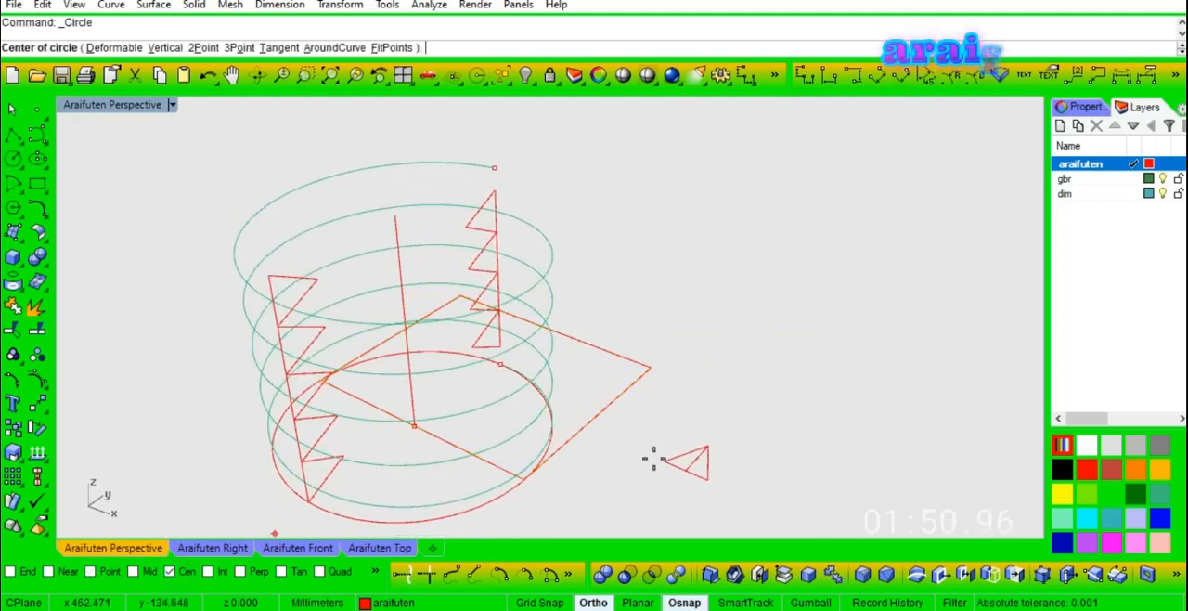
{"action": "left_click", "coordinate": [615, 393]}
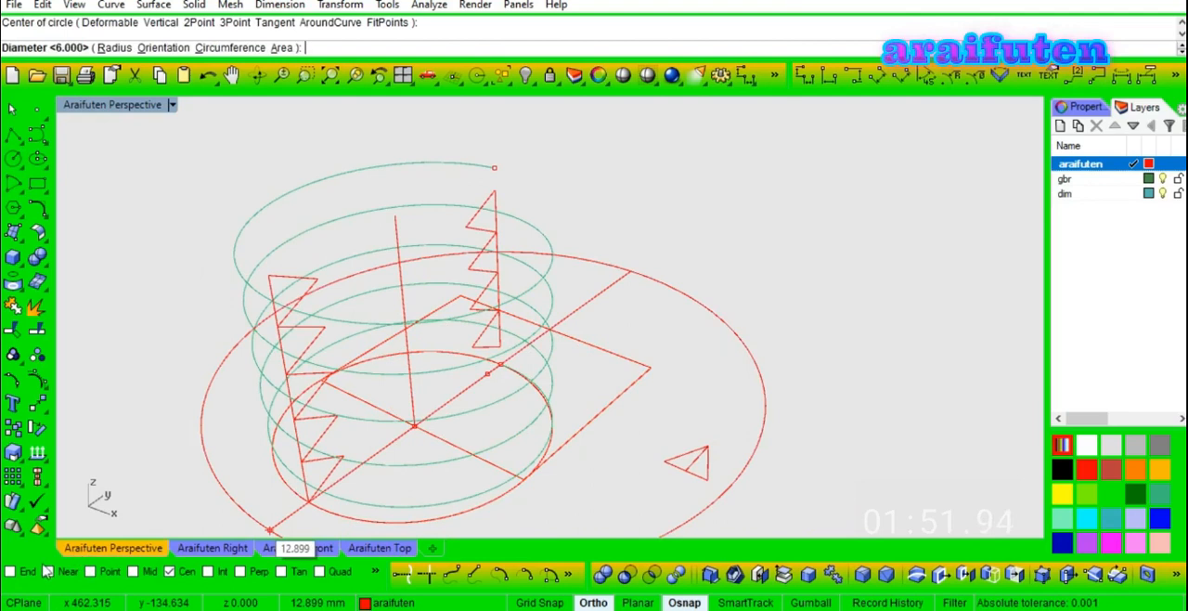
{"action": "left_click", "coordinate": [650, 368]}
{"action": "right_click_drag", "start_coordinate": [649, 371], "coordinate": [715, 408]}
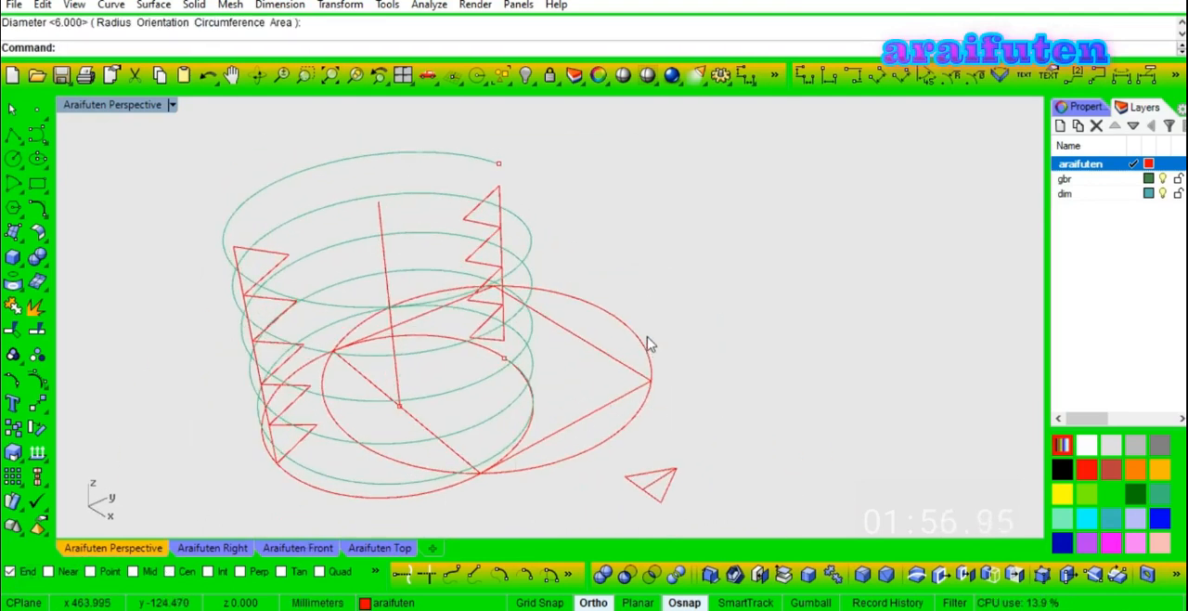
{"action": "right_click_drag", "start_coordinate": [649, 344], "coordinate": [678, 318]}
{"action": "scroll", "coordinate": [678, 318], "scroll_direction": "down", "scroll_amount": 3}
{"action": "scroll", "coordinate": [679, 318], "scroll_direction": "up", "scroll_amount": 3}
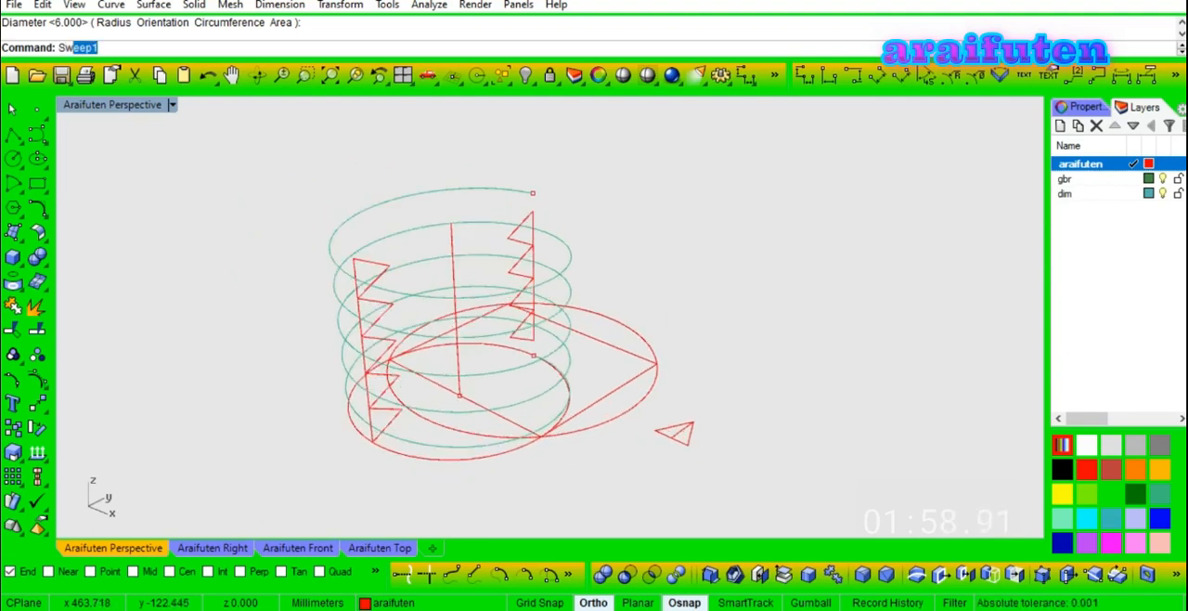
{"action": "key", "text": "Return"}
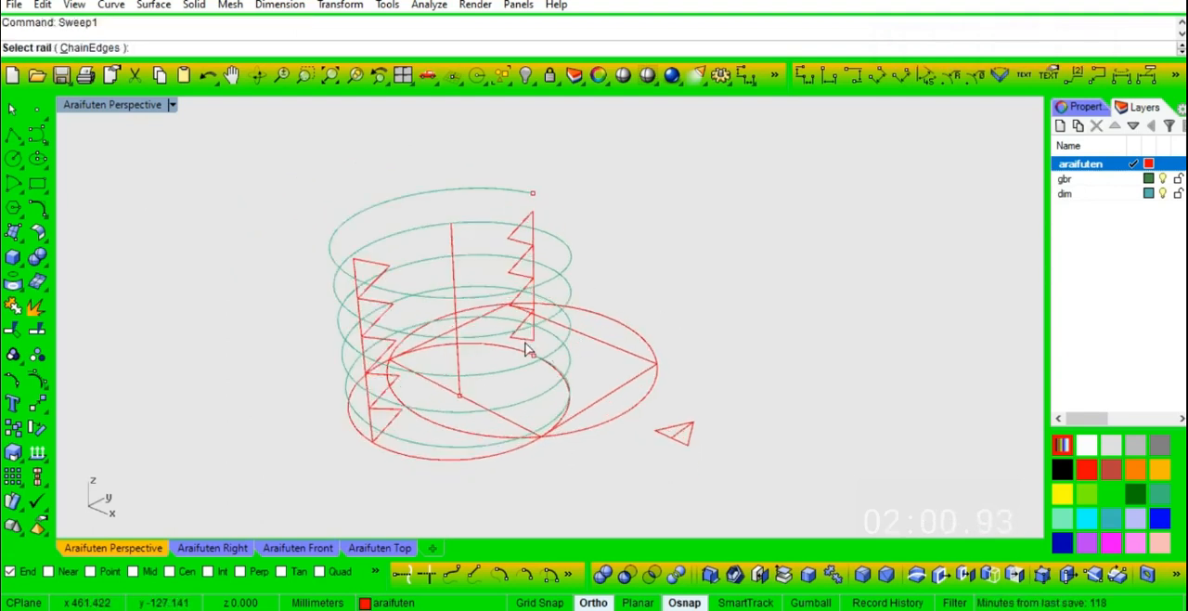
{"action": "left_click", "coordinate": [506, 380]}
{"action": "key", "text": "Escape"}
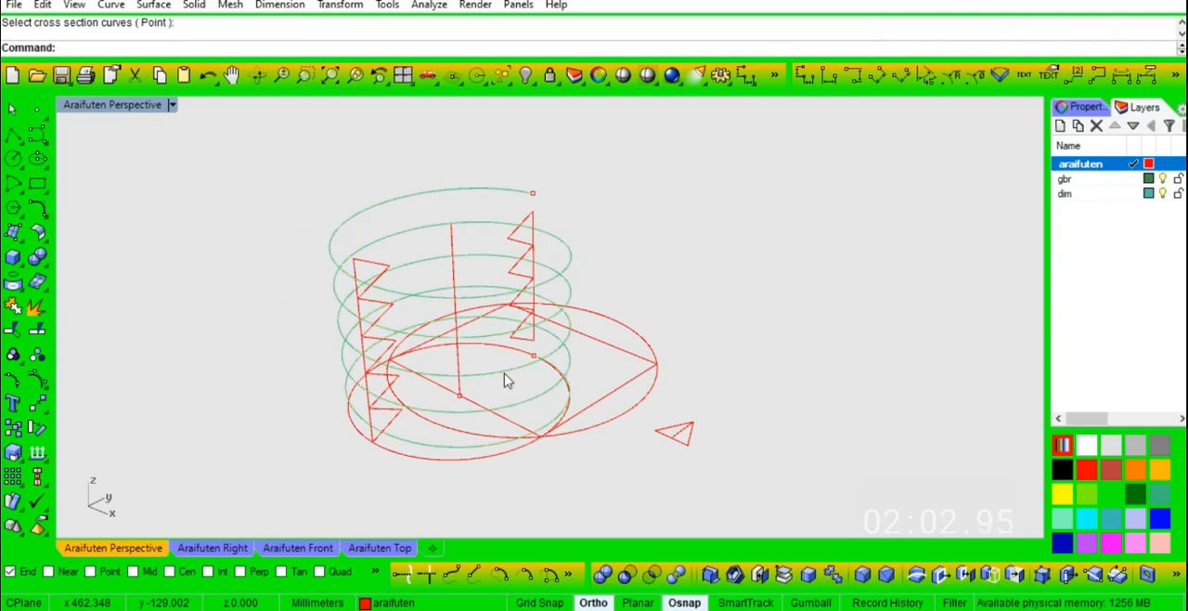
- Hide the two circles and the rectangle at the base of the helix
{"action": "right_click_drag", "start_coordinate": [645, 409], "coordinate": [602, 406]}
{"action": "left_click", "coordinate": [622, 404]}
{"action": "key", "text": "ctrl+h"}
- Sweep along the helix as a single rail, using both rows of triangle profiles as cross sections with the Natural seam option
{"action": "right_click_drag", "start_coordinate": [562, 417], "coordinate": [548, 427]}
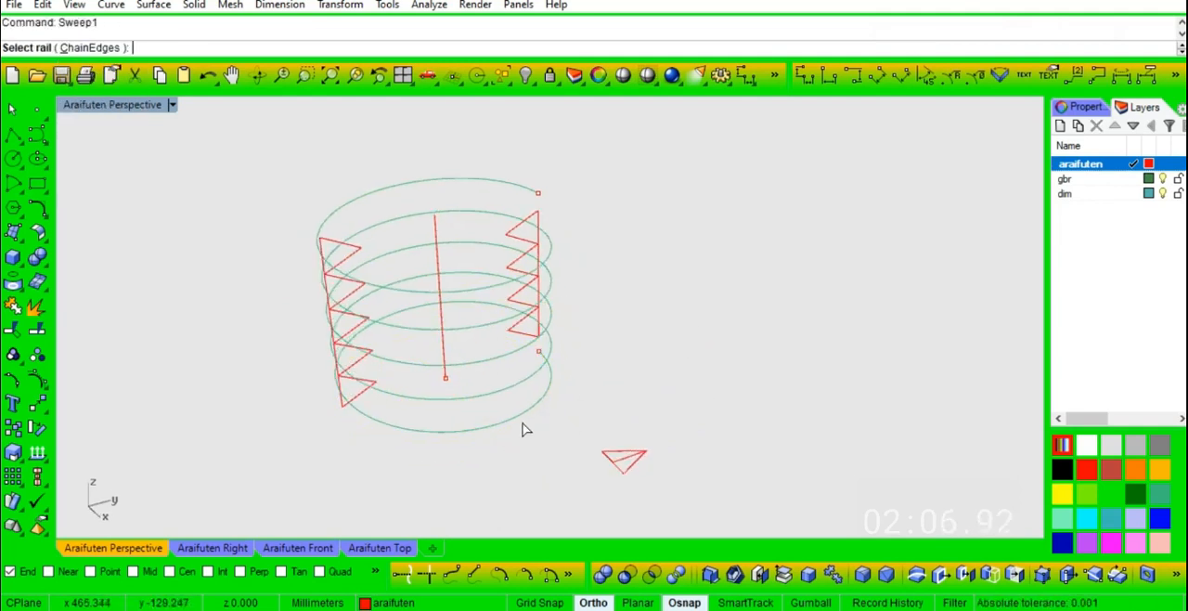
{"action": "left_click", "coordinate": [490, 397]}
{"action": "left_click", "coordinate": [234, 549]}
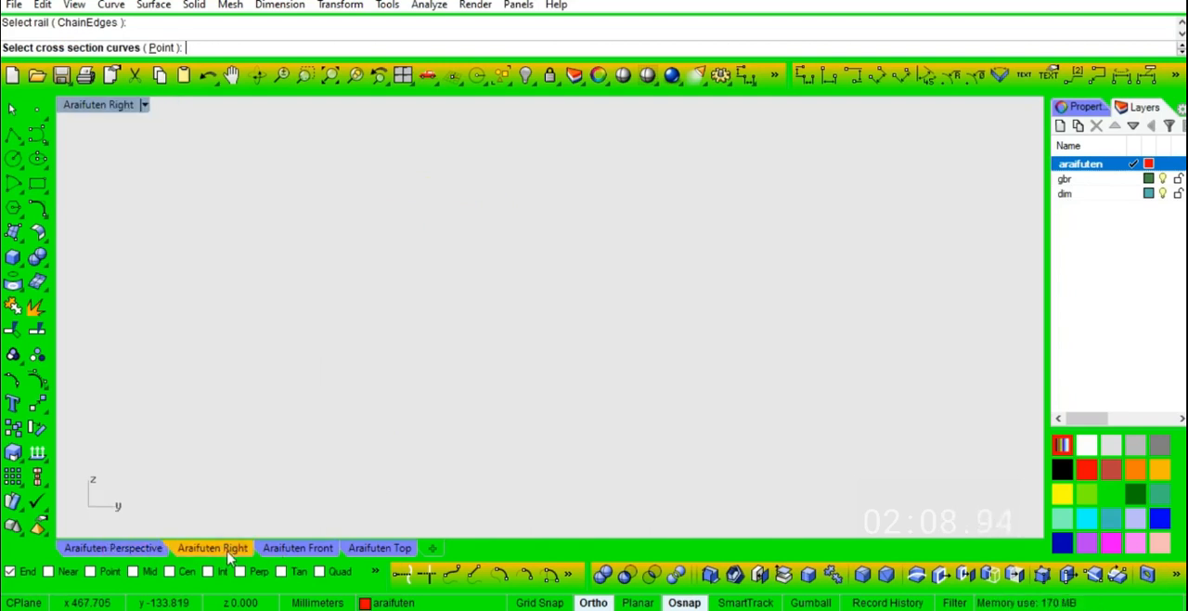
{"action": "left_click", "coordinate": [364, 375]}
{"action": "left_click_drag", "start_coordinate": [294, 135], "coordinate": [419, 483]}
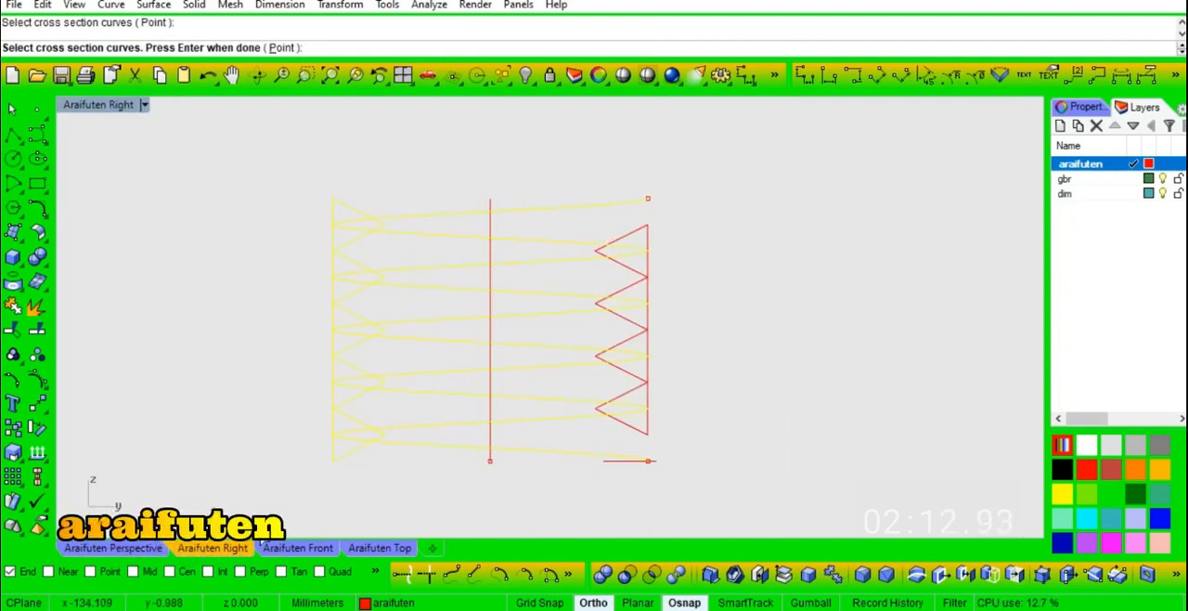
{"action": "left_click", "coordinate": [139, 548]}
{"action": "left_click_drag", "start_coordinate": [488, 135], "coordinate": [594, 378]}
{"action": "key", "text": "Return"}
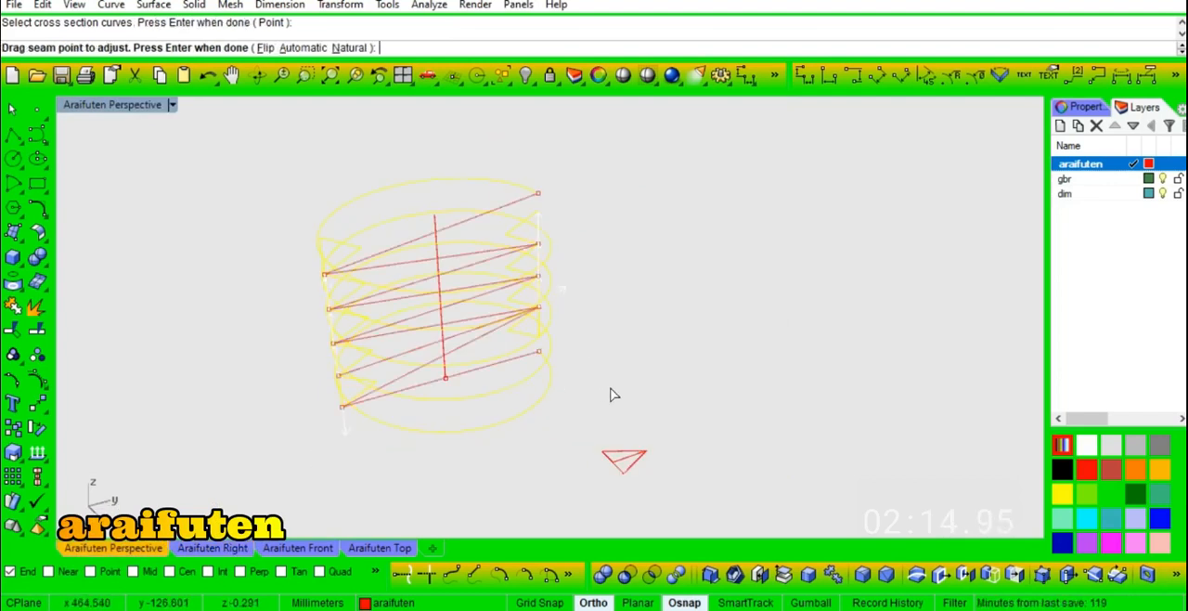
{"action": "left_click", "coordinate": [346, 50]}
{"action": "key", "text": "Return"}
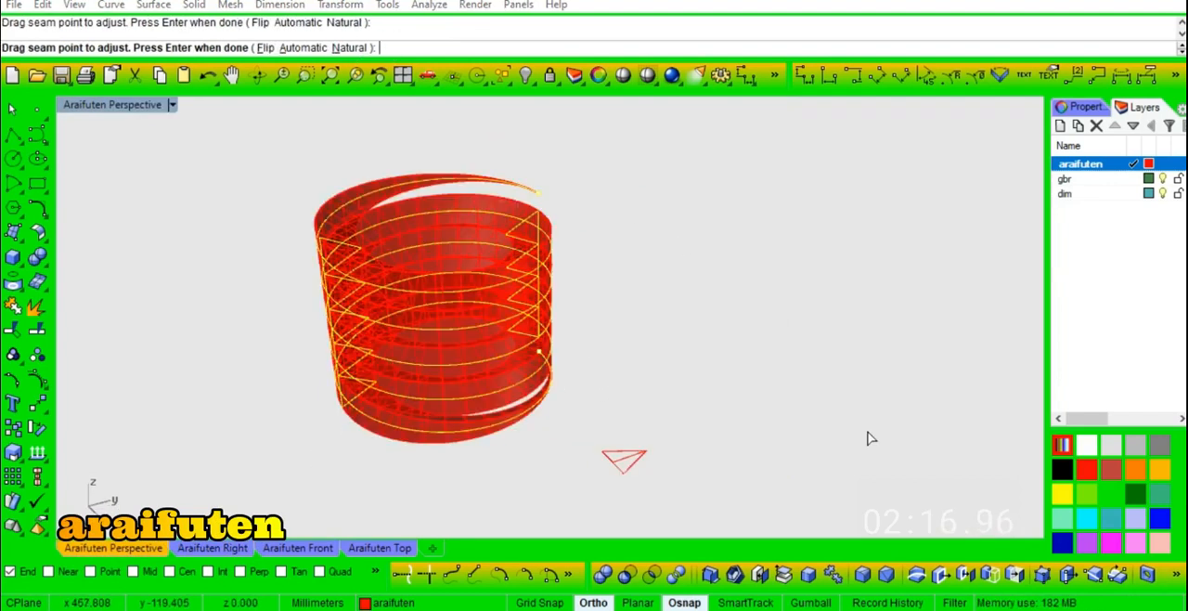
- Set the sweep style to Roadlike Araifuten Top and create the thread surface
{"action": "left_click", "coordinate": [958, 216]}
{"action": "left_click", "coordinate": [942, 237]}
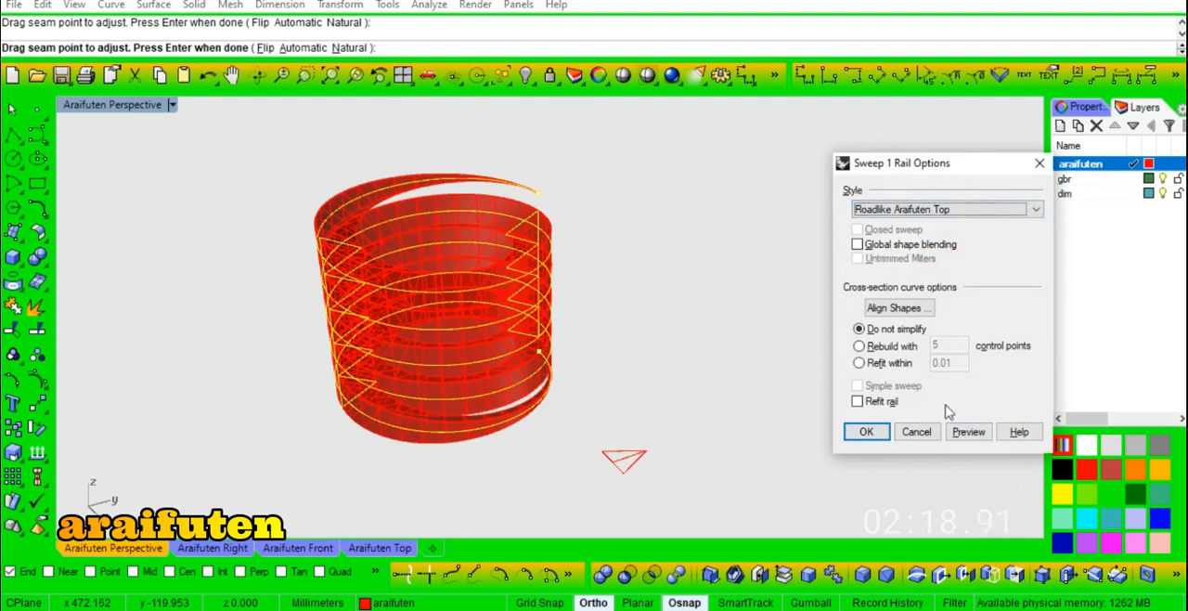
{"action": "right_click_drag", "start_coordinate": [624, 392], "coordinate": [403, 354]}
{"action": "scroll", "coordinate": [546, 252], "scroll_direction": "up", "scroll_amount": 5}
{"action": "scroll", "coordinate": [402, 355], "scroll_direction": "down", "scroll_amount": 6}
{"action": "scroll", "coordinate": [387, 265], "scroll_direction": "up", "scroll_amount": 6}
{"action": "right_click_drag", "start_coordinate": [490, 272], "coordinate": [613, 196]}
{"action": "scroll", "coordinate": [615, 196], "scroll_direction": "down", "scroll_amount": 4}
{"action": "key", "text": "Return"}
{"action": "right_click_drag", "start_coordinate": [777, 175], "coordinate": [721, 329]}
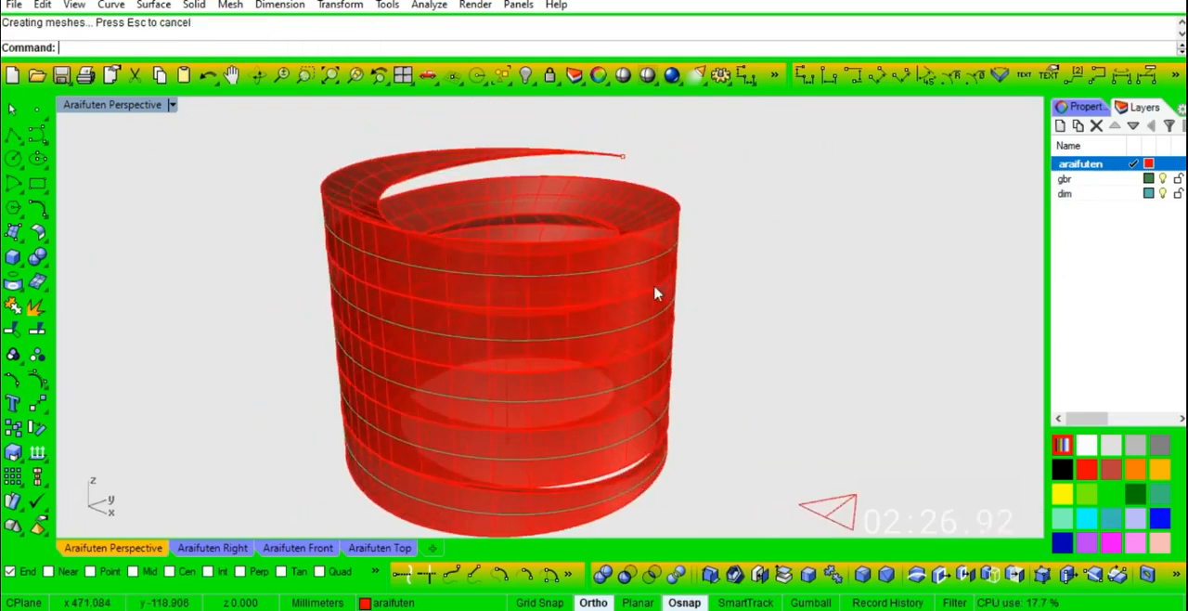
- Show the hidden construction curves again and hide the swept thread
{"action": "scroll", "coordinate": [583, 238], "scroll_direction": "down", "scroll_amount": 3}
{"action": "right_click", "coordinate": [522, 77]}
{"action": "scroll", "coordinate": [629, 292], "scroll_direction": "up", "scroll_amount": 4}
{"action": "right_click_drag", "start_coordinate": [629, 291], "coordinate": [659, 286]}
{"action": "left_click", "coordinate": [550, 205]}
{"action": "key", "text": "ctrl+h"}
- Rotate a copy of the large circle into the vertical plane about the rectangle edge through the base circle's centre
{"action": "left_click", "coordinate": [652, 295]}
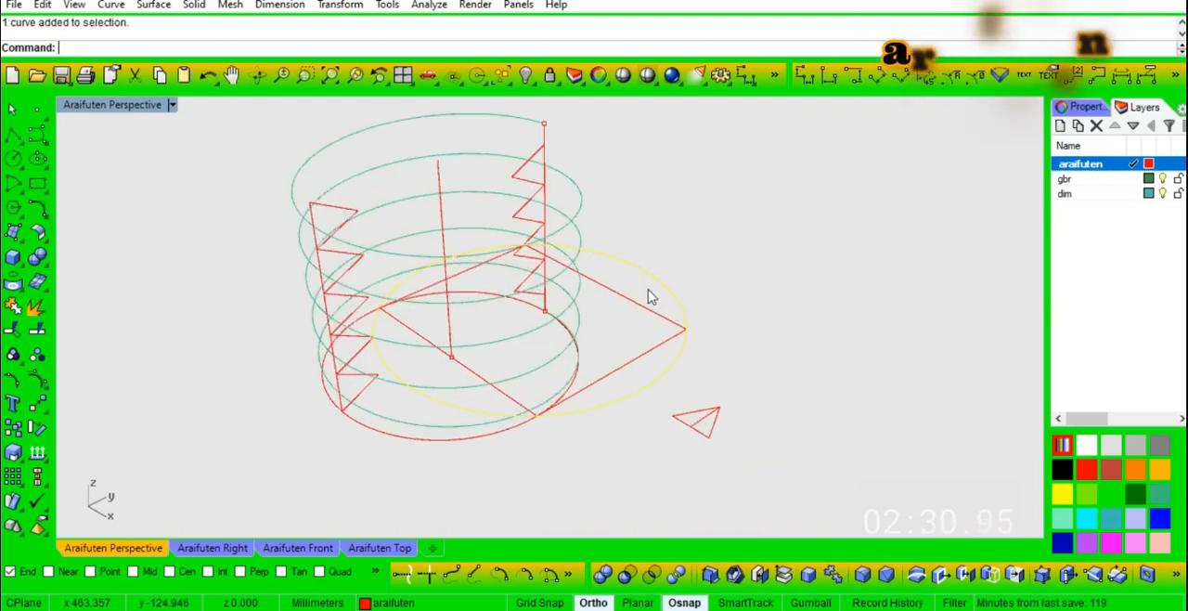
{"action": "type", "text": "Rotate3D"}
{"action": "key", "text": "Return"}
{"action": "left_click", "coordinate": [487, 342]}
{"action": "left_click", "coordinate": [603, 417]}
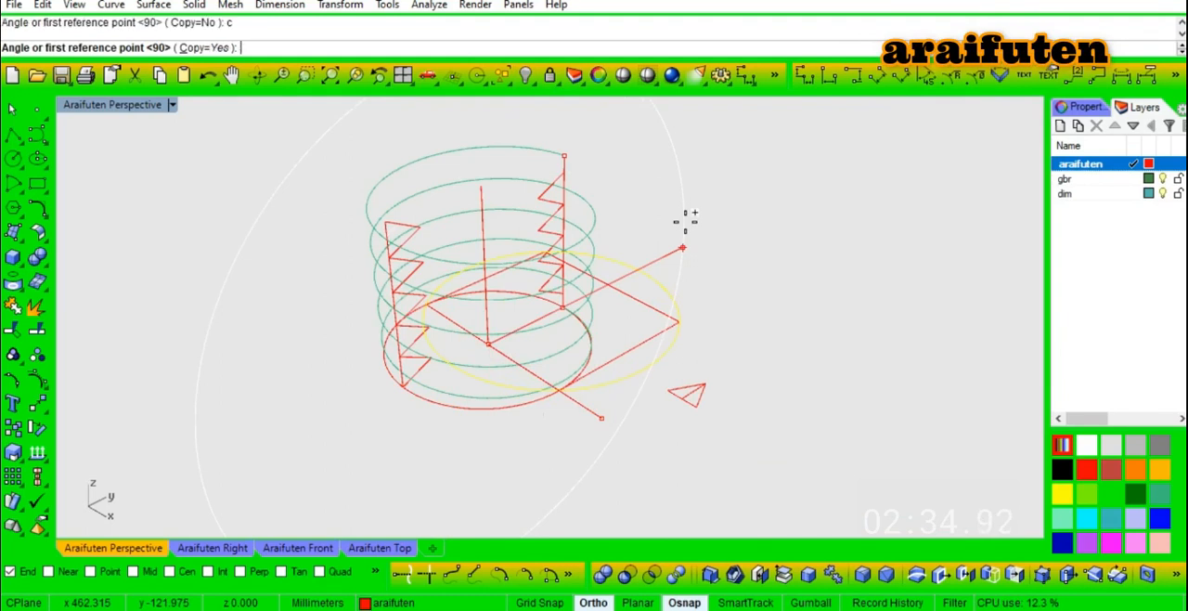
{"action": "left_click", "coordinate": [694, 234]}
{"action": "left_click", "coordinate": [514, 114]}
- Extrude the vertical circle 10 mm to both sides as a solid cylinder
{"action": "right_click_drag", "start_coordinate": [529, 301], "coordinate": [524, 268]}
{"action": "left_click", "coordinate": [499, 139]}
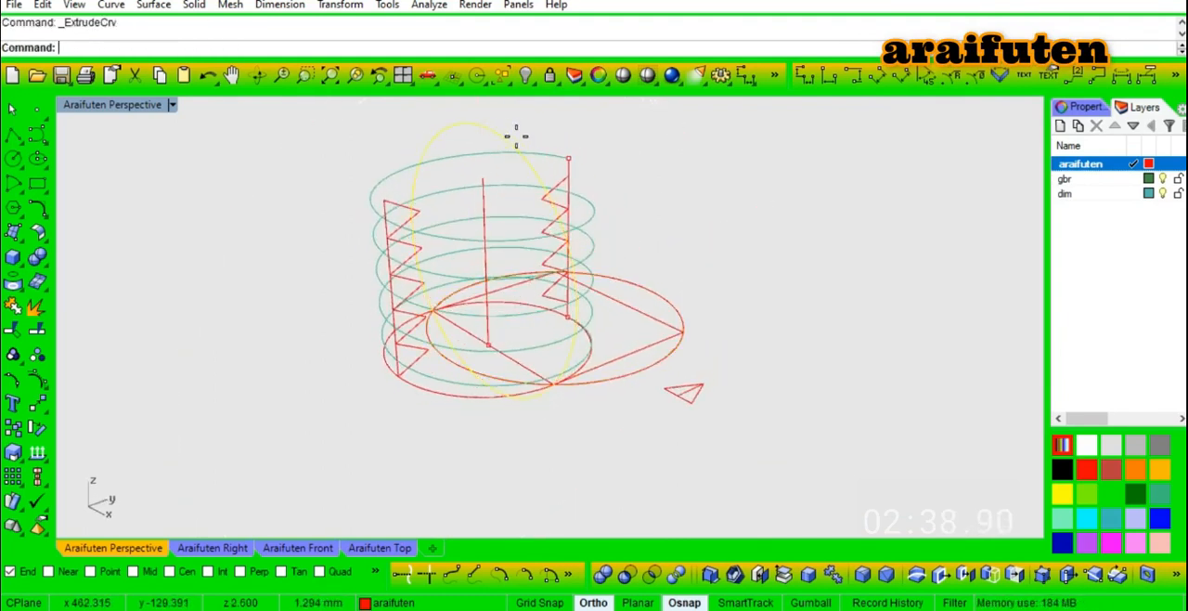
{"action": "key", "text": "Return"}
{"action": "type", "text": "b"}
{"action": "key", "text": "Return"}
{"action": "type", "text": "10"}
{"action": "key", "text": "Return"}
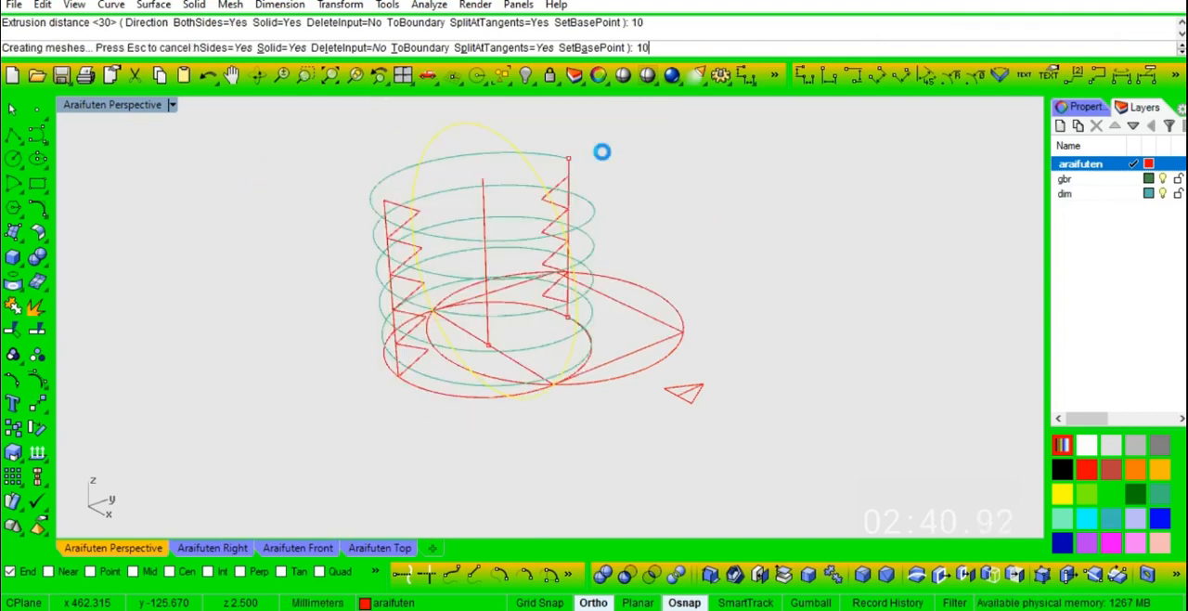
{"action": "right_click_drag", "start_coordinate": [599, 152], "coordinate": [639, 321]}
- Cut a hole through the horizontal cylinder with the small base circle, reaching about 10.4 mm to both sides
{"action": "right_click_drag", "start_coordinate": [541, 419], "coordinate": [604, 371]}
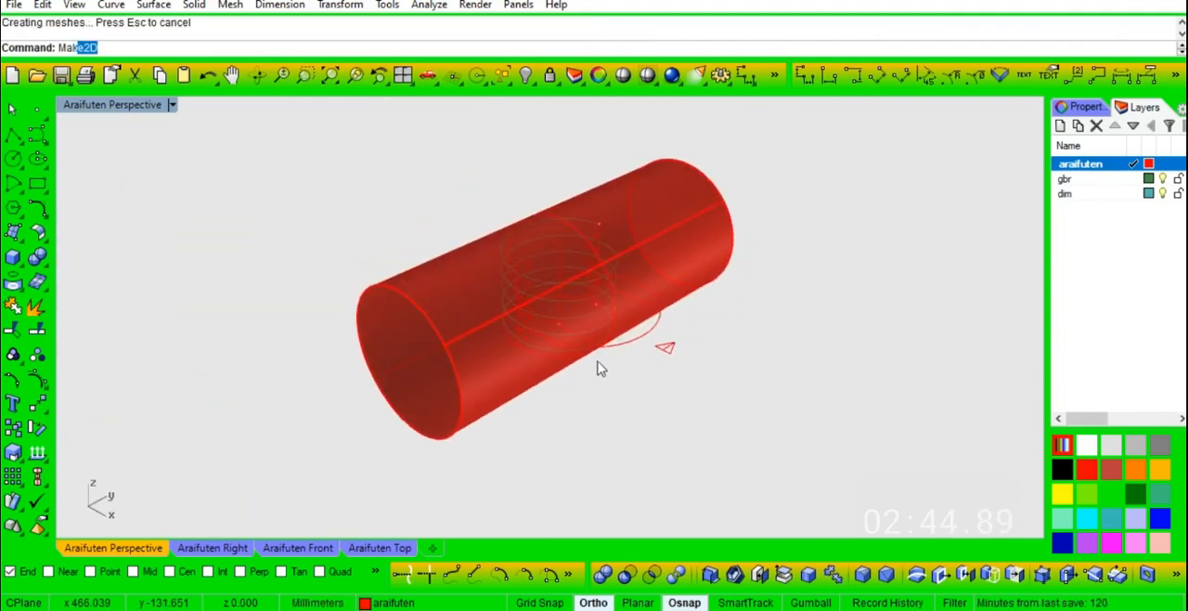
{"action": "left_click", "coordinate": [115, 76]}
{"action": "scroll", "coordinate": [565, 353], "scroll_direction": "up", "scroll_amount": 4}
{"action": "left_click", "coordinate": [558, 358]}
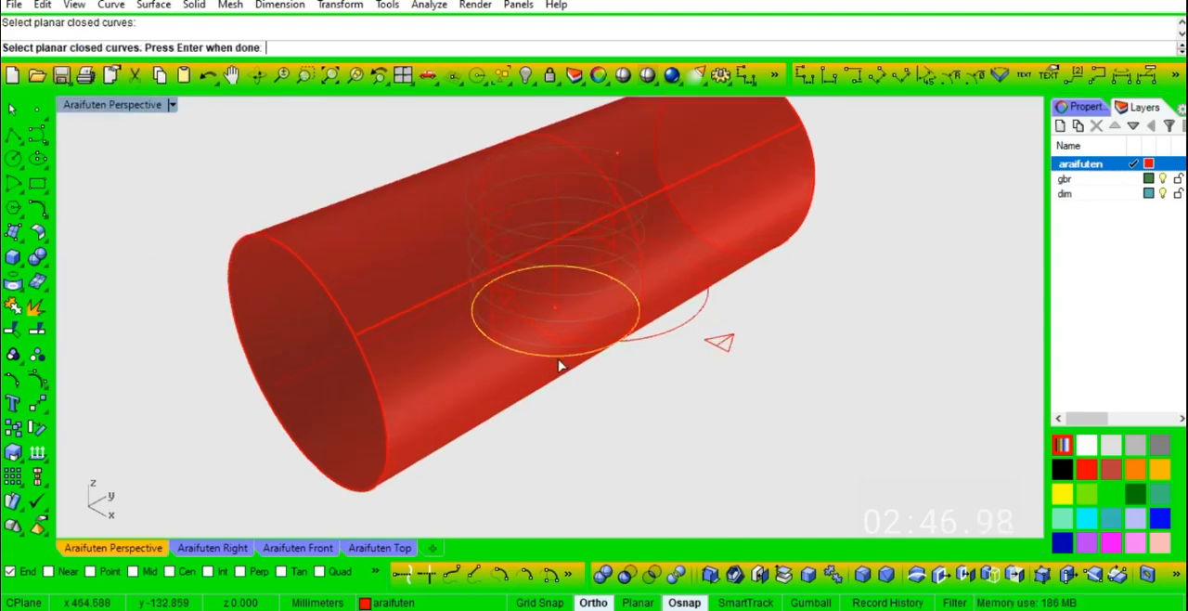
{"action": "key", "text": "Return"}
{"action": "scroll", "coordinate": [510, 380], "scroll_direction": "down", "scroll_amount": 2}
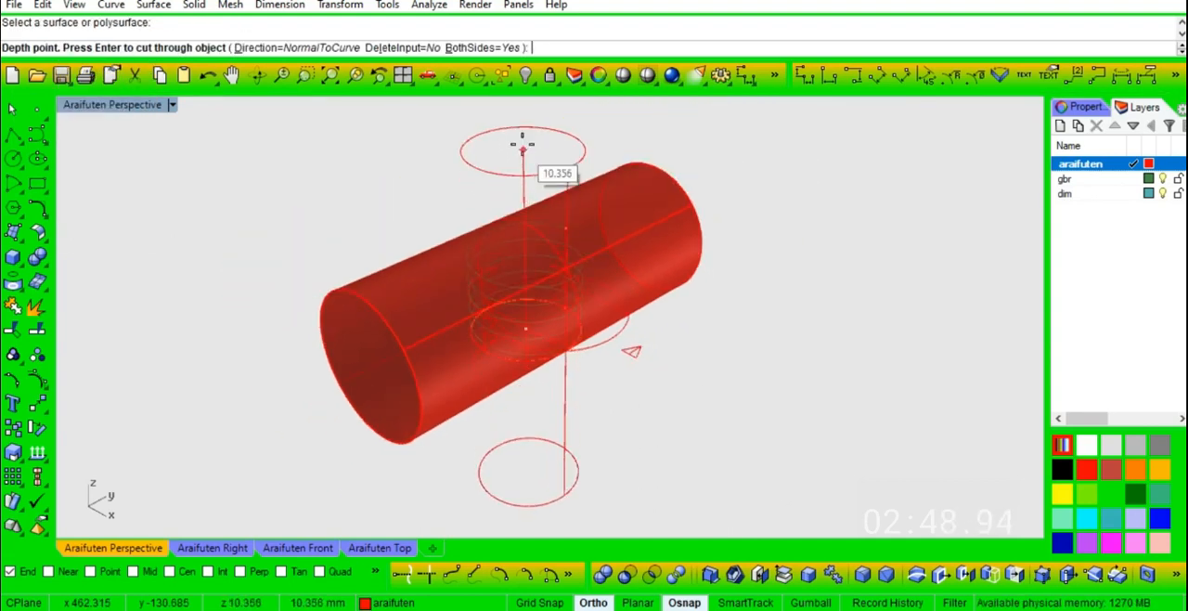
{"action": "left_click", "coordinate": [525, 153]}
- Draw a vertical line across the cylinder's near end face, from its lowest to its highest point
{"action": "scroll", "coordinate": [535, 237], "scroll_direction": "up", "scroll_amount": 8}
{"action": "right_click_drag", "start_coordinate": [621, 372], "coordinate": [699, 215]}
{"action": "scroll", "coordinate": [699, 220], "scroll_direction": "down", "scroll_amount": 9}
{"action": "scroll", "coordinate": [557, 397], "scroll_direction": "up", "scroll_amount": 5}
{"action": "type", "text": "l"}
{"action": "key", "text": "Return"}
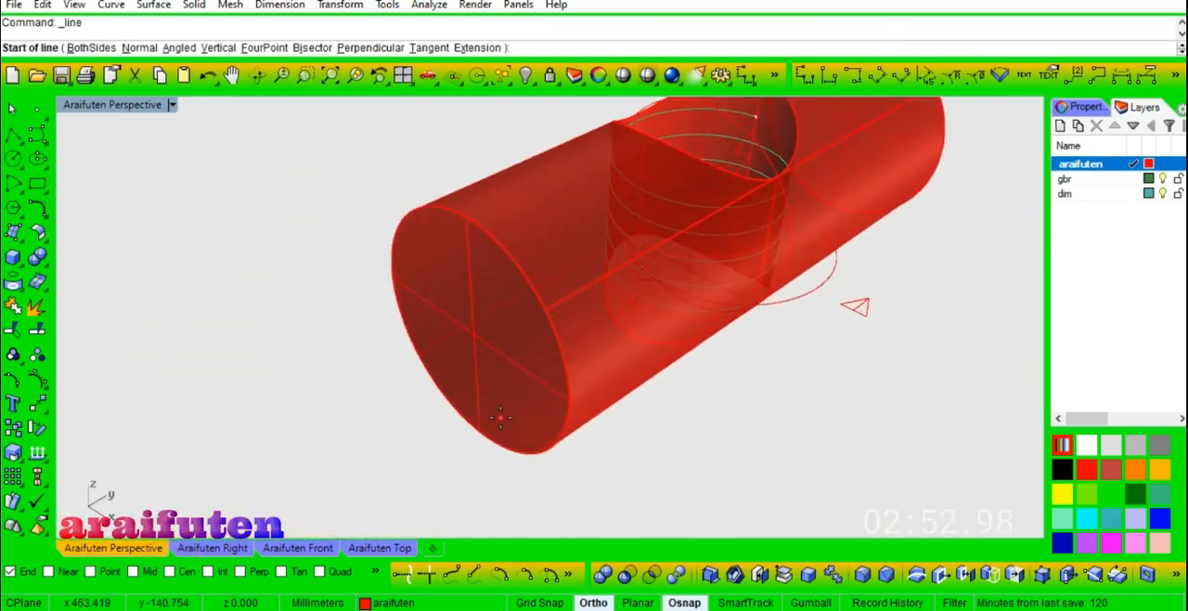
{"action": "type", "text": "v"}
{"action": "key", "text": "Return"}
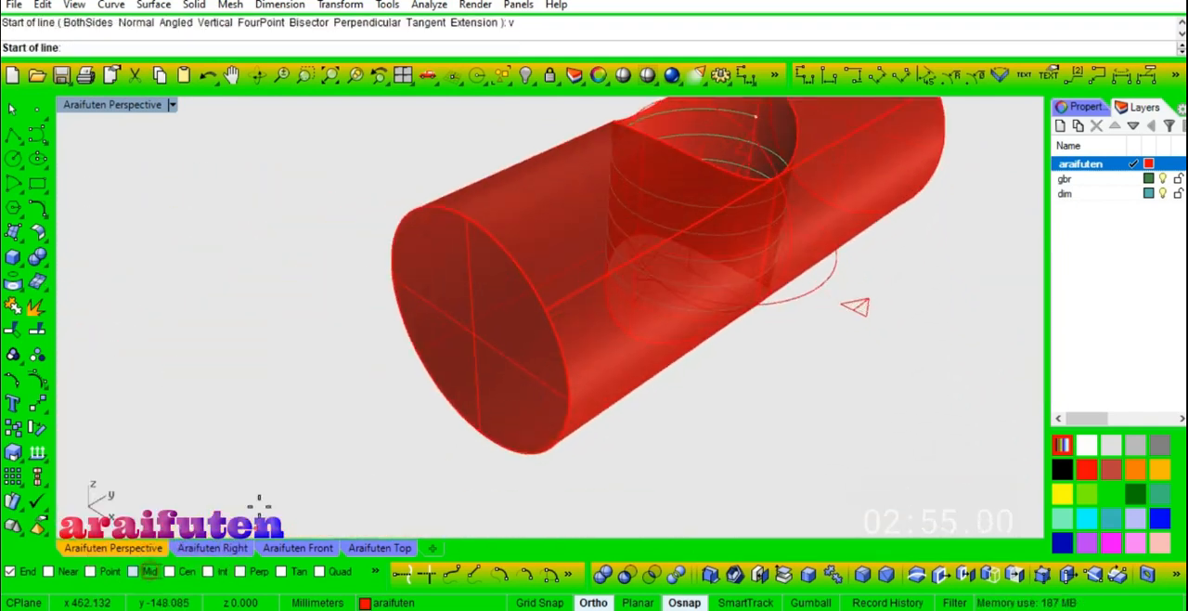
{"action": "left_click", "coordinate": [477, 432]}
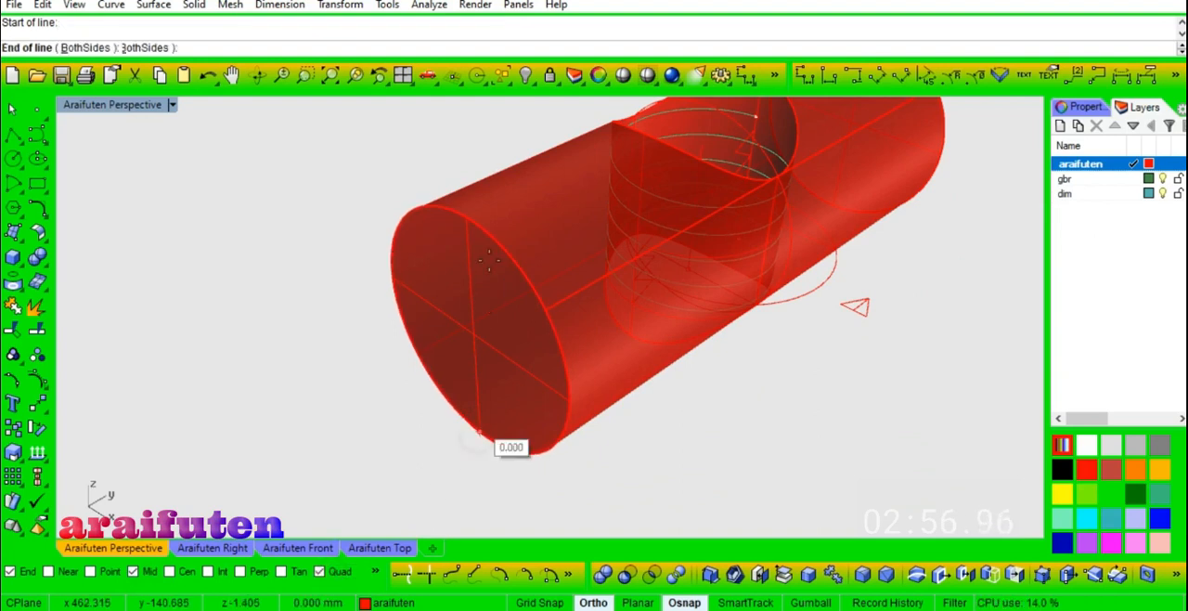
{"action": "left_click", "coordinate": [480, 245]}
- Offset the vertical line on the end face by 0.5 mm to both sides in the front view
{"action": "left_click", "coordinate": [467, 244]}
{"action": "key", "text": "Return"}
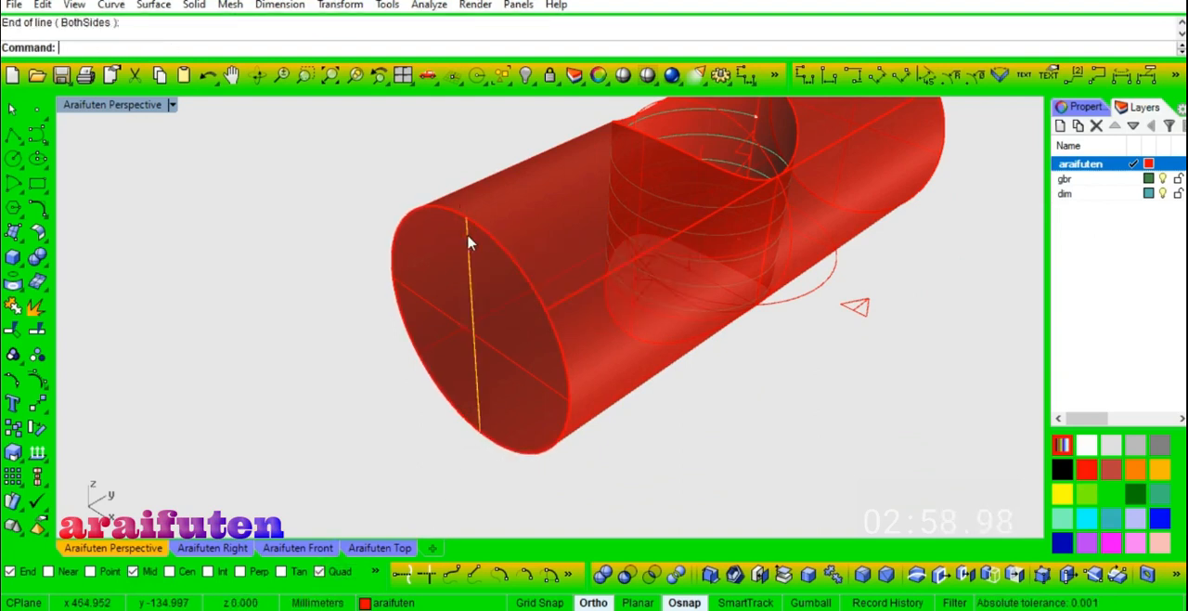
{"action": "type", "text": "o"}
{"action": "key", "text": "Return"}
{"action": "left_click", "coordinate": [308, 549]}
{"action": "scroll", "coordinate": [375, 490], "scroll_direction": "down", "scroll_amount": 4}
{"action": "scroll", "coordinate": [916, 258], "scroll_direction": "up", "scroll_amount": 4}
{"action": "key", "text": "Return"}
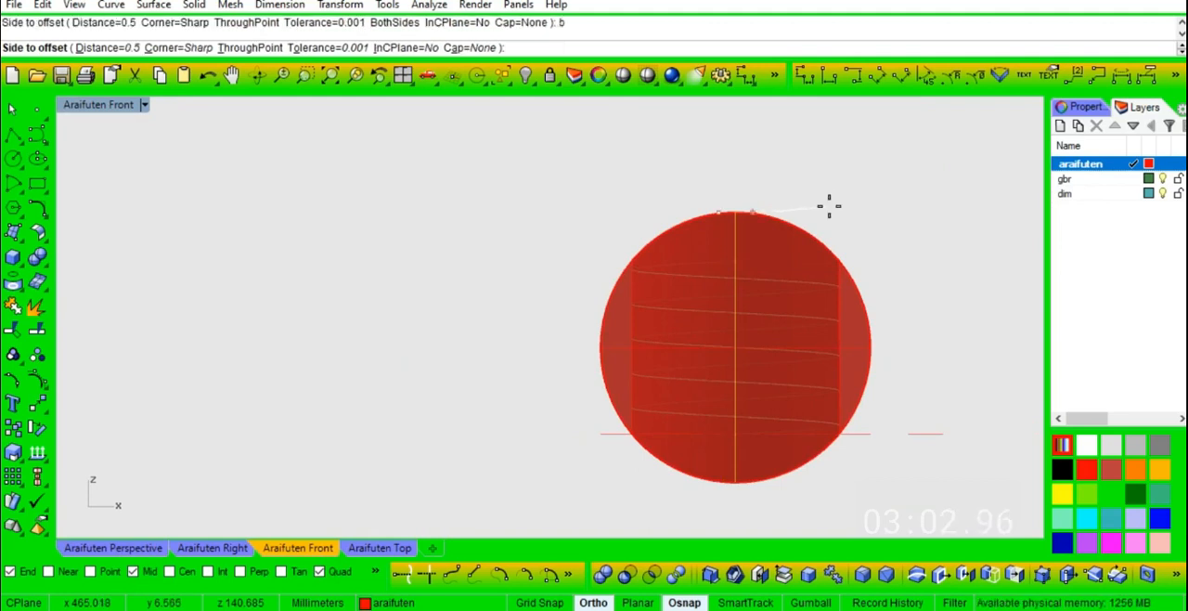
{"action": "left_click", "coordinate": [830, 215]}
- Hide the drilled cylinder in the perspective view, leaving the three vertical lines
{"action": "scroll", "coordinate": [619, 381], "scroll_direction": "up", "scroll_amount": 3}
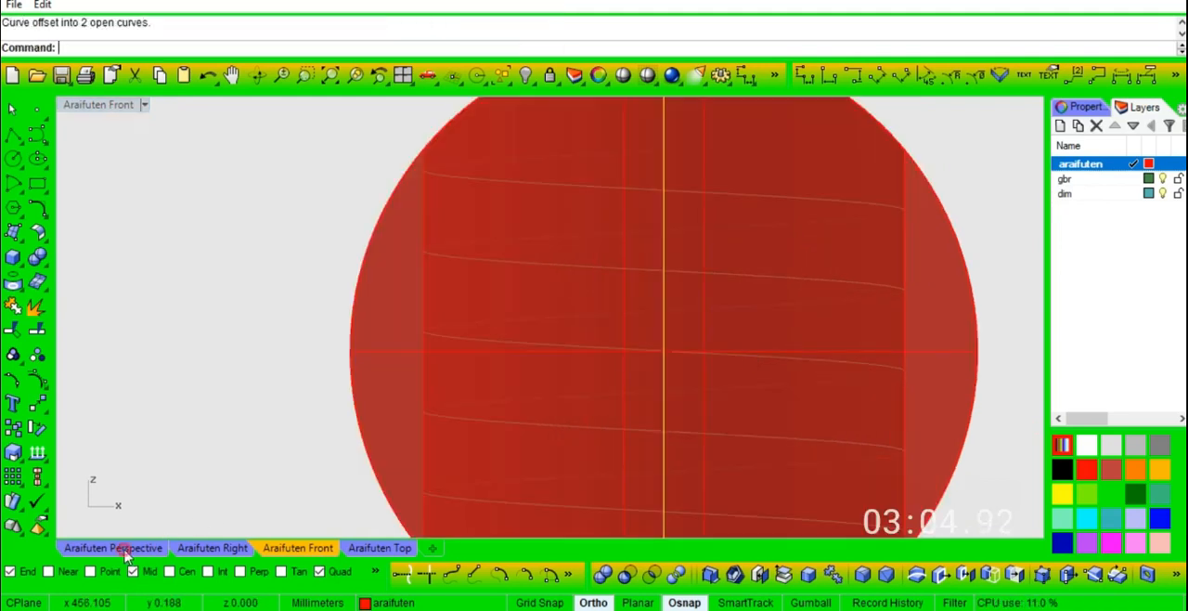
{"action": "left_click", "coordinate": [125, 548]}
{"action": "left_click", "coordinate": [573, 336]}
{"action": "key", "text": "ctrl+h"}
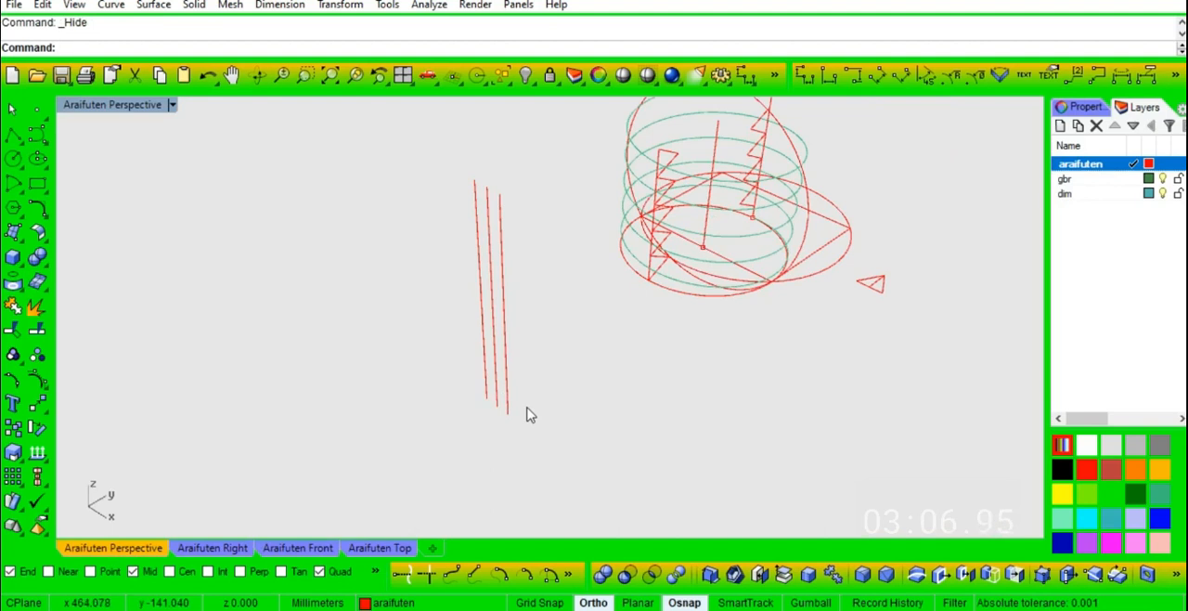
{"action": "type", "text": "l"}
{"action": "key", "text": "Return"}
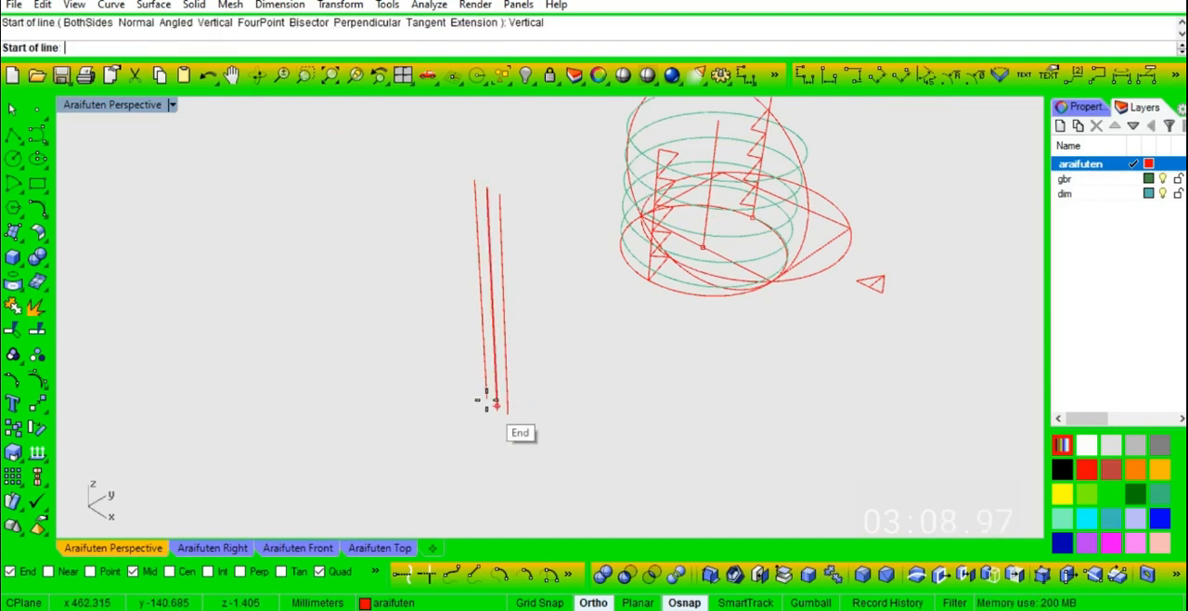
{"action": "left_click", "coordinate": [484, 399]}
{"action": "scroll", "coordinate": [440, 406], "scroll_direction": "up", "scroll_amount": 2}
{"action": "left_click", "coordinate": [534, 354]}
{"action": "right_click", "coordinate": [533, 356]}
{"action": "type", "text": "v"}
{"action": "key", "text": "Return"}
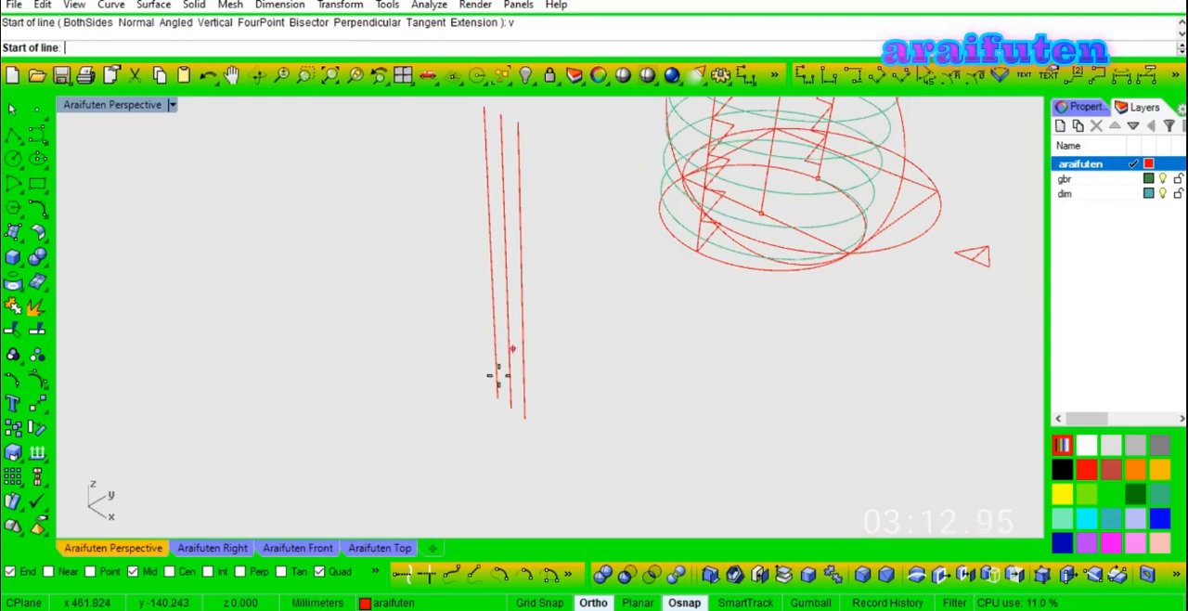
{"action": "left_click", "coordinate": [497, 399]}
{"action": "scroll", "coordinate": [524, 424], "scroll_direction": "down", "scroll_amount": 3}
{"action": "left_click", "coordinate": [502, 243]}
{"action": "right_click_drag", "start_coordinate": [528, 321], "coordinate": [565, 419]}
{"action": "left_click", "coordinate": [526, 369]}
{"action": "left_click", "coordinate": [637, 332]}
- Draw a vertical rectangle between the two outer offset lines, from their lower ends to their upper ends
{"action": "type", "text": "r"}
{"action": "key", "text": "Return"}
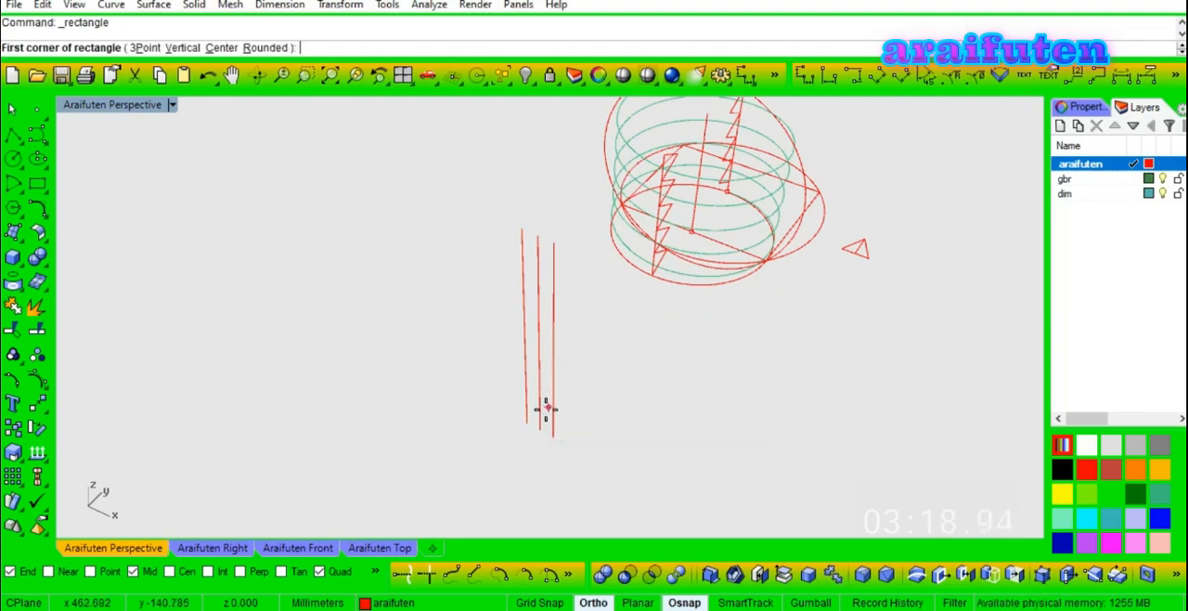
{"action": "type", "text": "v"}
{"action": "key", "text": "Return"}
{"action": "left_click", "coordinate": [528, 422]}
{"action": "left_click", "coordinate": [552, 432]}
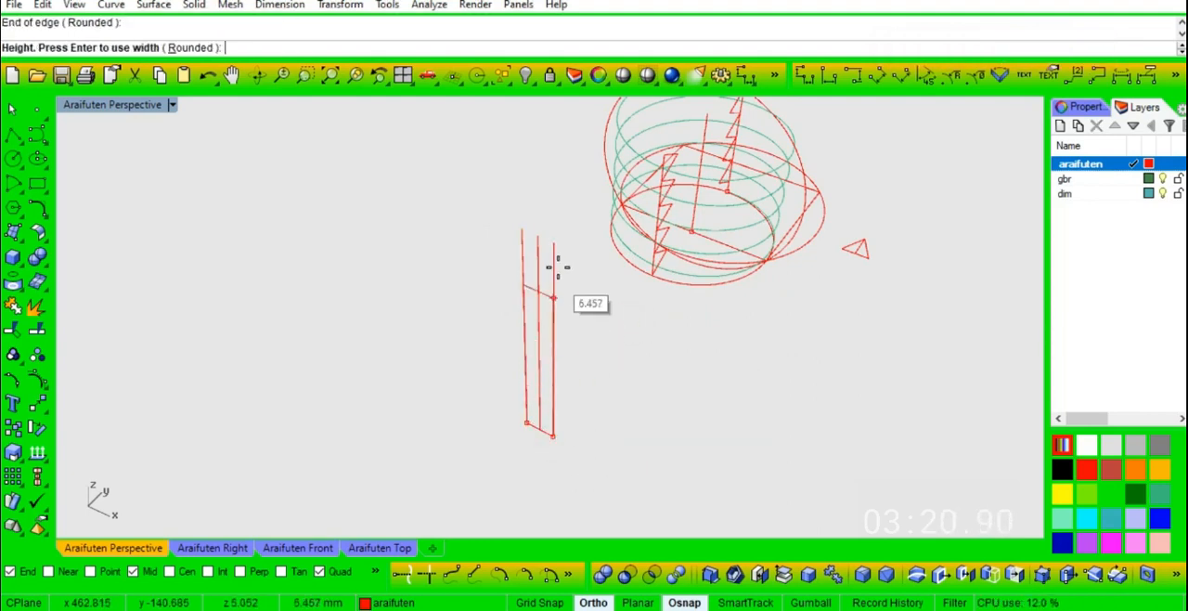
{"action": "left_click", "coordinate": [557, 251]}
- Extrude the narrow vertical rectangle 0.5 mm to one side only as a solid
{"action": "type", "text": "e"}
{"action": "key", "text": "Return"}
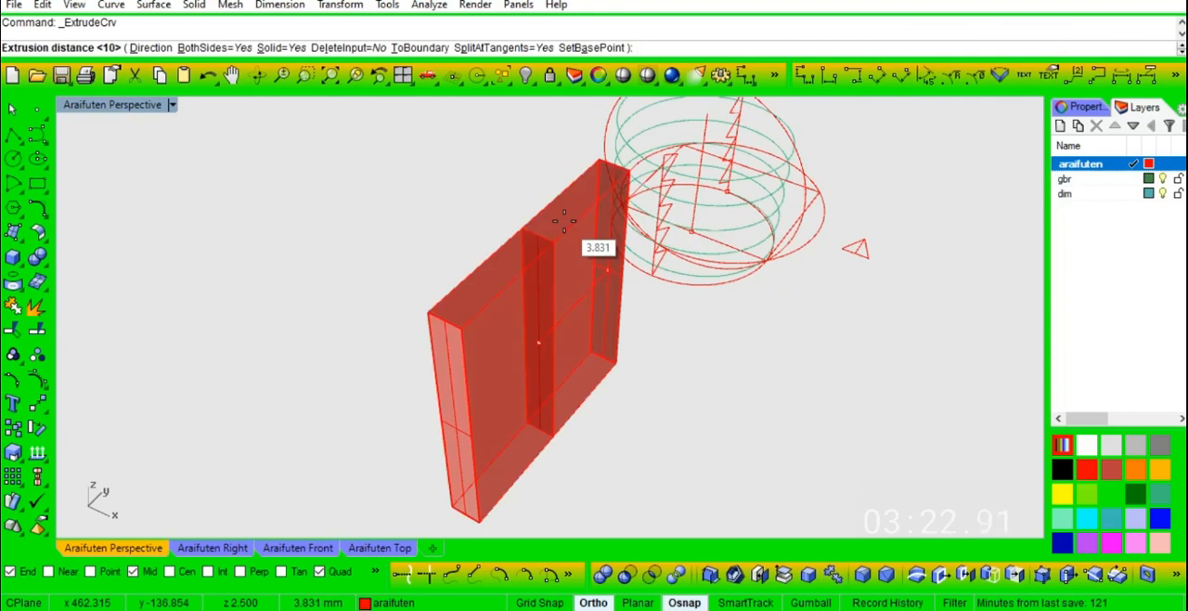
{"action": "type", "text": "b"}
{"action": "key", "text": "Return"}
{"action": "type", "text": ".5"}
{"action": "key", "text": "Return"}
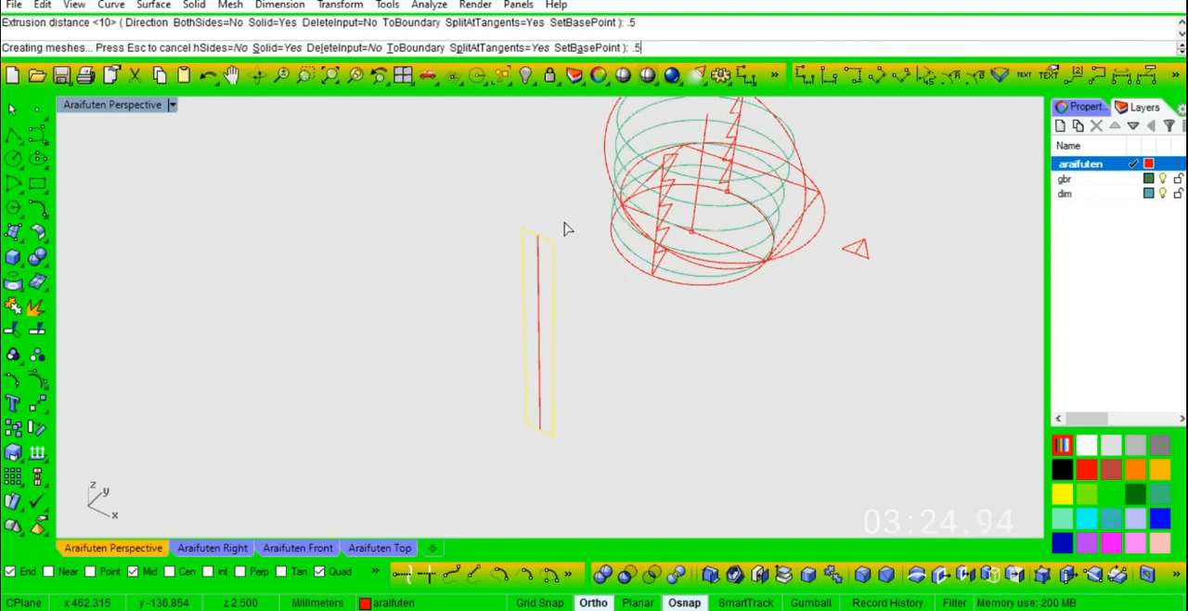
- Show the hidden solids and chamfer the circular edge of the cylinder's near end by 0.5 mm
{"action": "right_click_drag", "start_coordinate": [665, 337], "coordinate": [697, 387]}
{"action": "left_click", "coordinate": [526, 77]}
{"action": "type", "text": "CE"}
{"action": "key", "text": "Return"}
{"action": "type", "text": ".5"}
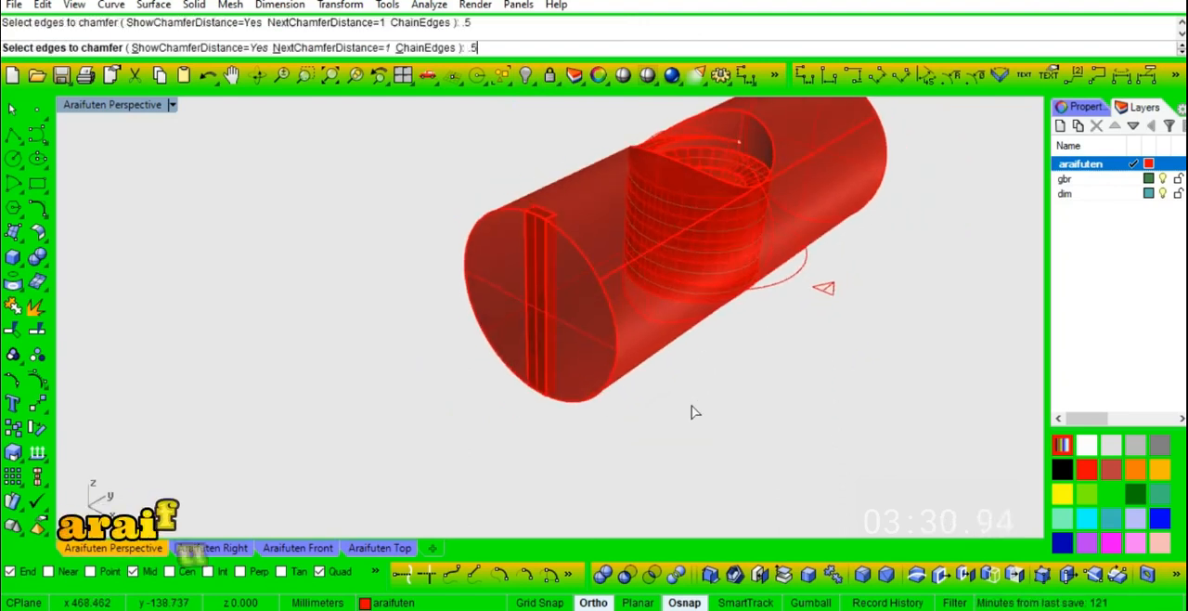
{"action": "left_click", "coordinate": [516, 209]}
{"action": "key", "text": "Return"}
{"action": "key", "text": "Return"}
- Try to subtract the thin block from the cylinder with a Boolean difference
{"action": "right_click_drag", "start_coordinate": [595, 333], "coordinate": [595, 377]}
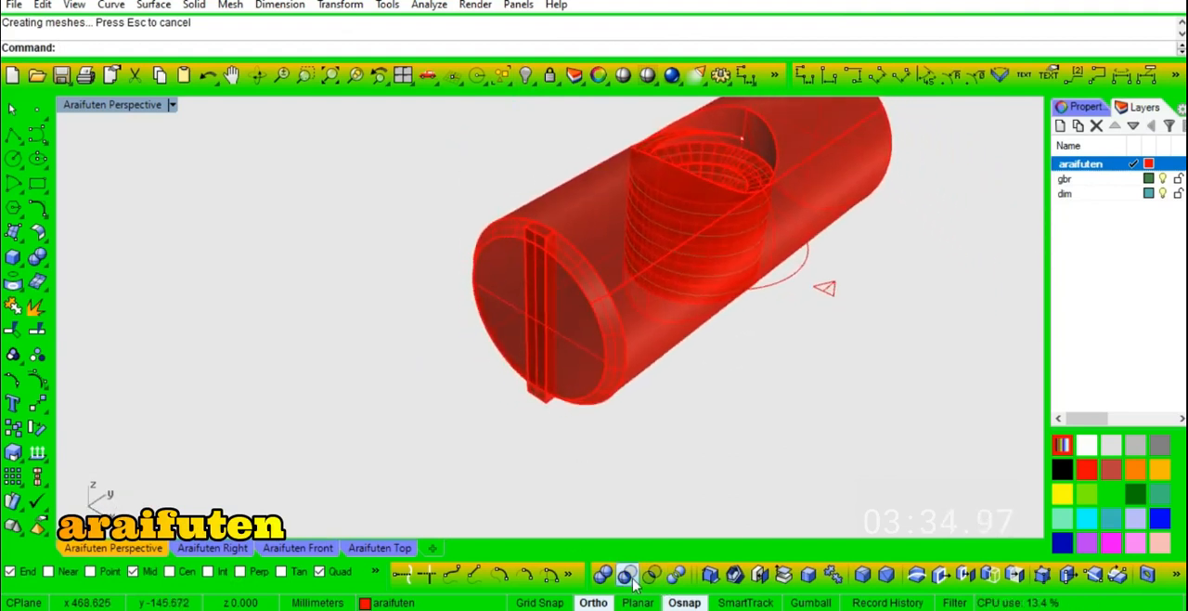
{"action": "left_click", "coordinate": [648, 367]}
{"action": "key", "text": "Return"}
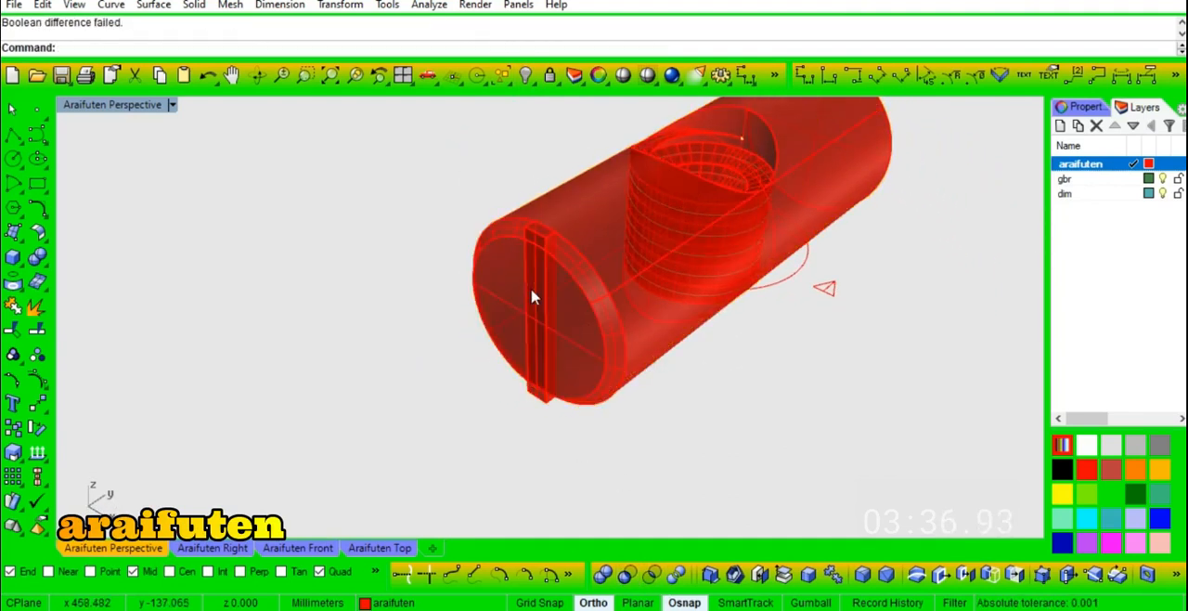
- Retry the Boolean difference to subtract the thin block from the chamfered cylinder
{"action": "scroll", "coordinate": [517, 220], "scroll_direction": "up", "scroll_amount": 5}
{"action": "right_click_drag", "start_coordinate": [567, 339], "coordinate": [530, 249]}
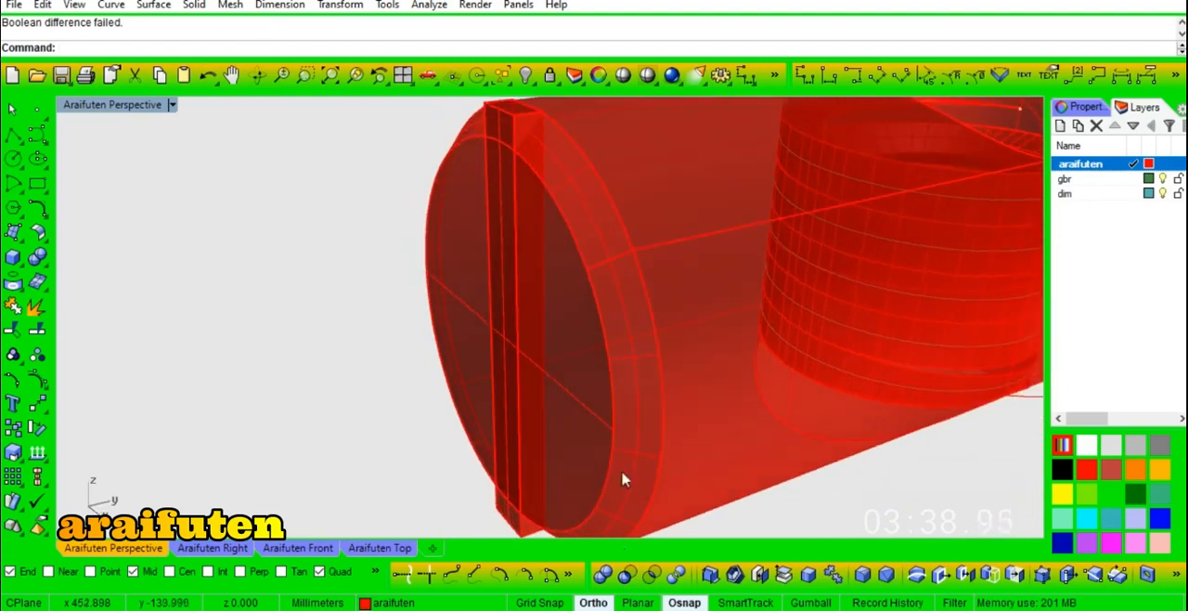
{"action": "left_click", "coordinate": [626, 577]}
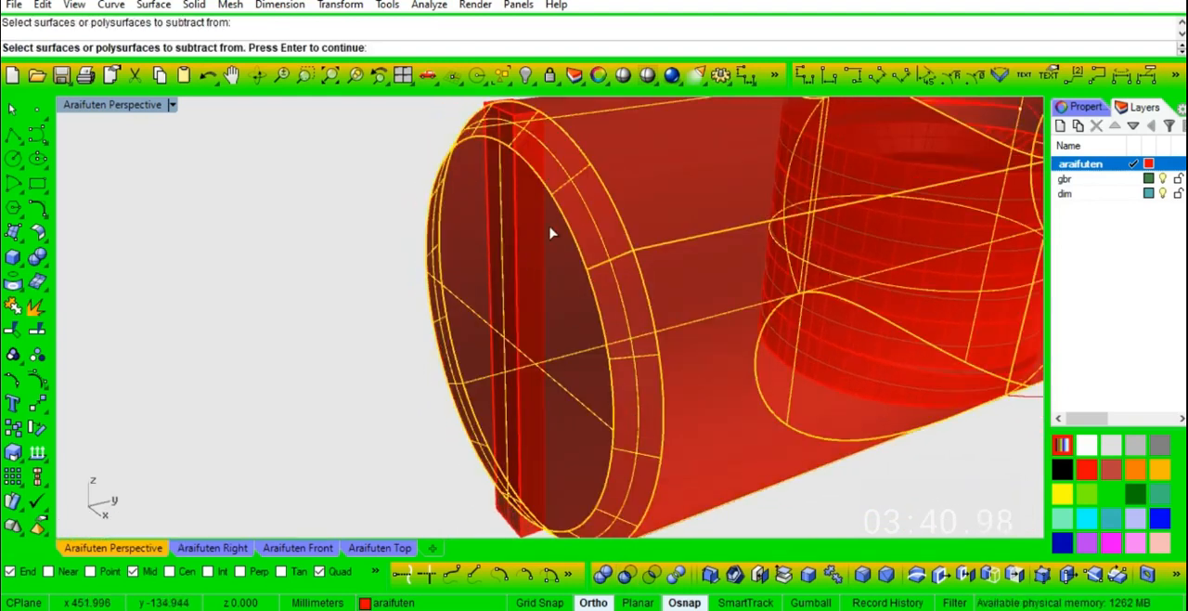
{"action": "right_click_drag", "start_coordinate": [522, 244], "coordinate": [499, 177]}
{"action": "scroll", "coordinate": [500, 177], "scroll_direction": "up", "scroll_amount": 6}
{"action": "scroll", "coordinate": [499, 178], "scroll_direction": "down", "scroll_amount": 8}
{"action": "right_click_drag", "start_coordinate": [499, 306], "coordinate": [487, 365]}
{"action": "scroll", "coordinate": [486, 366], "scroll_direction": "down", "scroll_amount": 6}
{"action": "scroll", "coordinate": [489, 368], "scroll_direction": "up", "scroll_amount": 8}
{"action": "right_click_drag", "start_coordinate": [623, 356], "coordinate": [628, 389]}
{"action": "scroll", "coordinate": [628, 390], "scroll_direction": "down", "scroll_amount": 2}
{"action": "left_click", "coordinate": [592, 348]}
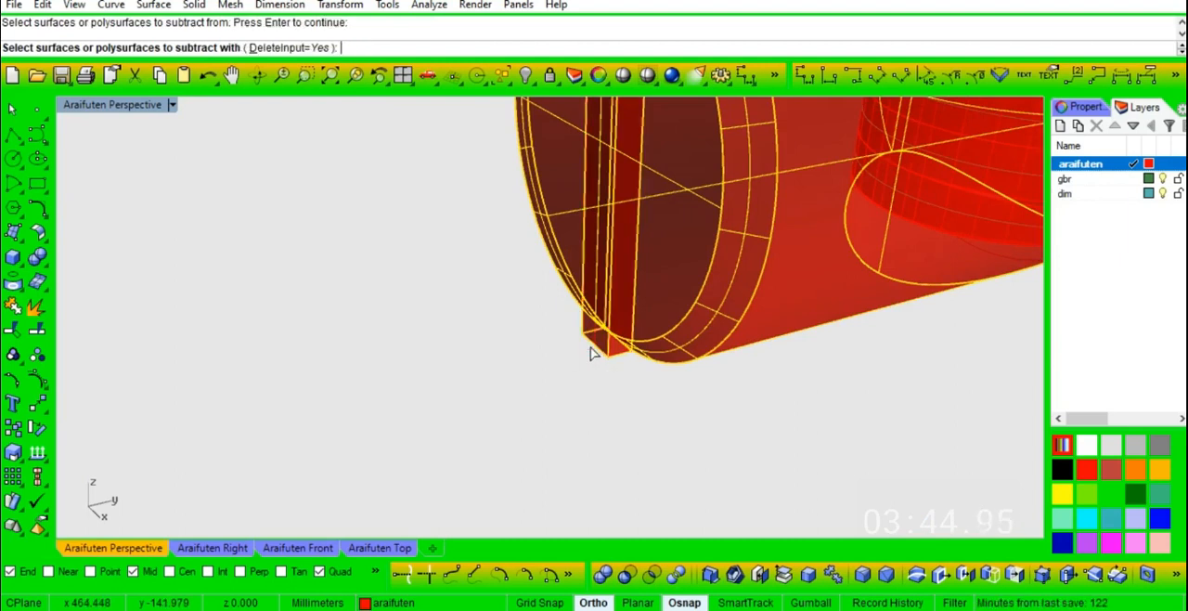
{"action": "key", "text": "Return"}
{"action": "left_click", "coordinate": [666, 325]}
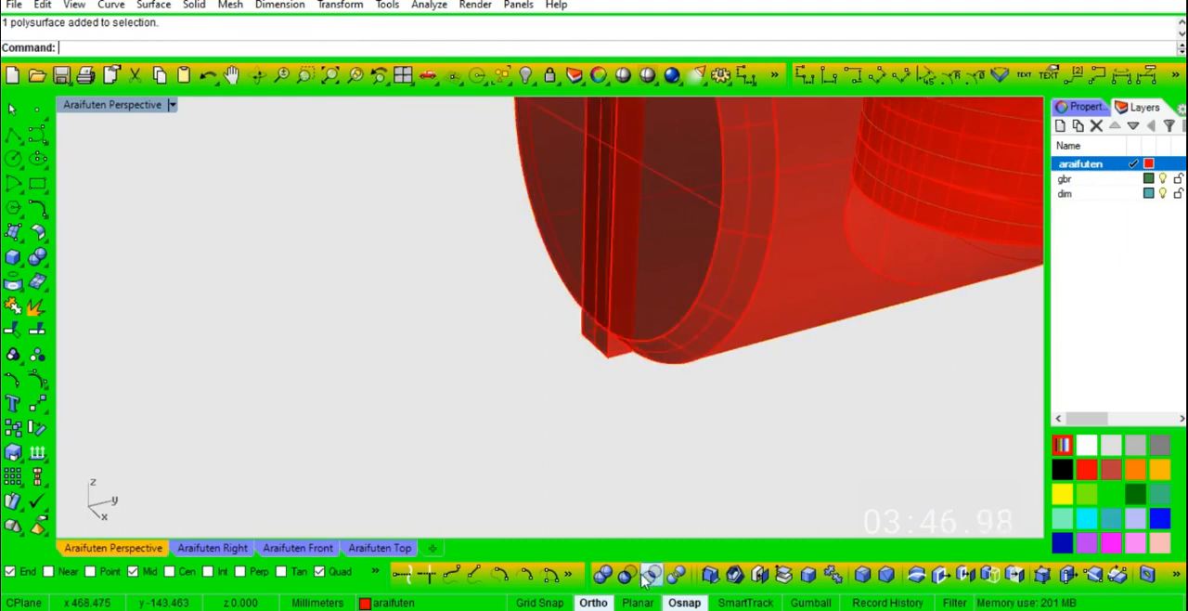
{"action": "left_click", "coordinate": [692, 354]}
{"action": "key", "text": "Return"}
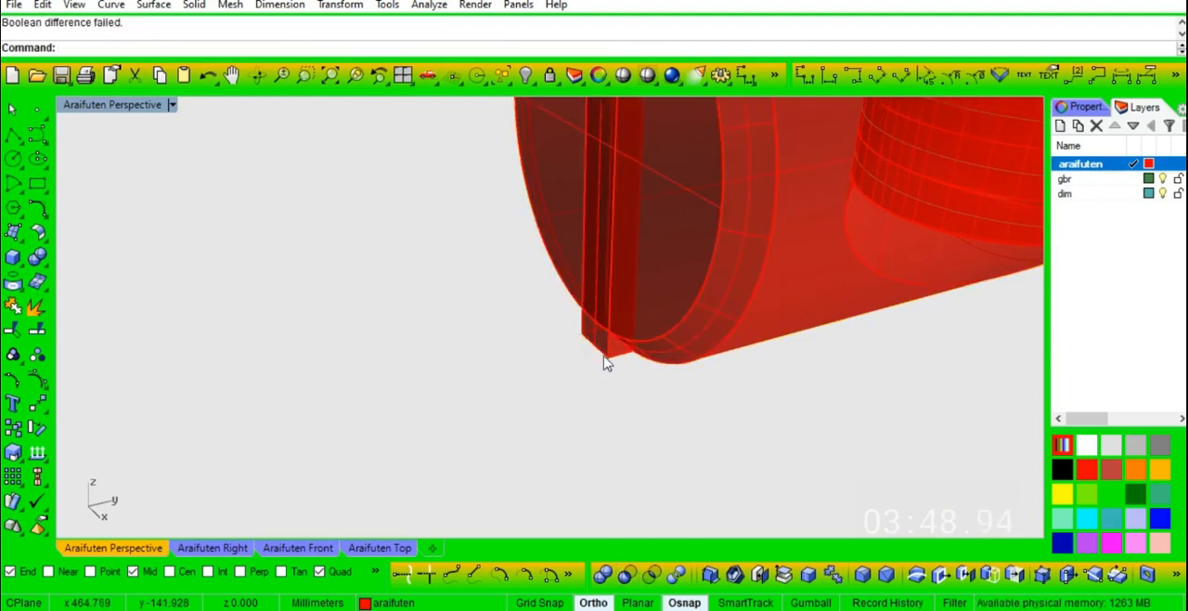
- Undo the 0.5 mm chamfer on the cylinder's near end
{"action": "scroll", "coordinate": [532, 368], "scroll_direction": "down", "scroll_amount": 9}
{"action": "right_click_drag", "start_coordinate": [532, 366], "coordinate": [599, 345]}
{"action": "scroll", "coordinate": [602, 255], "scroll_direction": "up", "scroll_amount": 2}
{"action": "key", "text": "ctrl+z"}
{"action": "scroll", "coordinate": [604, 234], "scroll_direction": "up", "scroll_amount": 5}
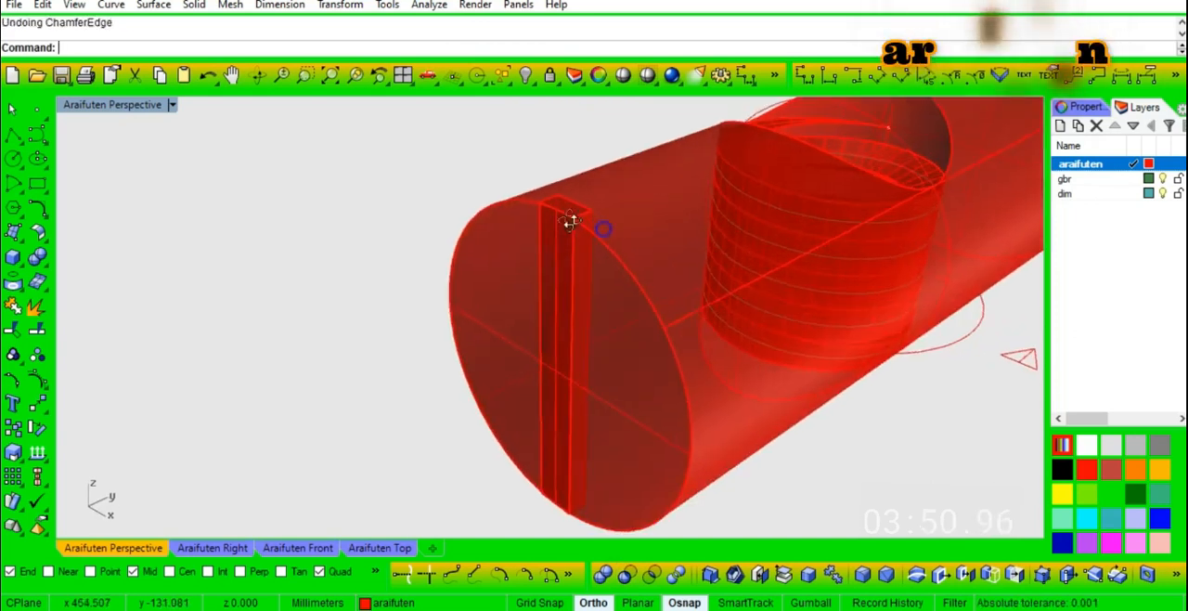
{"action": "right_click_drag", "start_coordinate": [604, 234], "coordinate": [501, 149]}
{"action": "scroll", "coordinate": [501, 149], "scroll_direction": "up", "scroll_amount": 7}
{"action": "scroll", "coordinate": [569, 167], "scroll_direction": "down", "scroll_amount": 10}
{"action": "scroll", "coordinate": [538, 385], "scroll_direction": "up", "scroll_amount": 8}
{"action": "mouse_move", "coordinate": [607, 409]}
{"action": "right_mouse_down"}
{"action": "mouse_move", "coordinate": [620, 350]}
{"action": "mouse_move", "coordinate": [565, 356]}
{"action": "mouse_move", "coordinate": [612, 427]}
{"action": "right_mouse_up"}
{"action": "scroll", "coordinate": [612, 426], "scroll_direction": "down", "scroll_amount": 10}
{"action": "right_click_drag", "start_coordinate": [606, 255], "coordinate": [612, 294]}
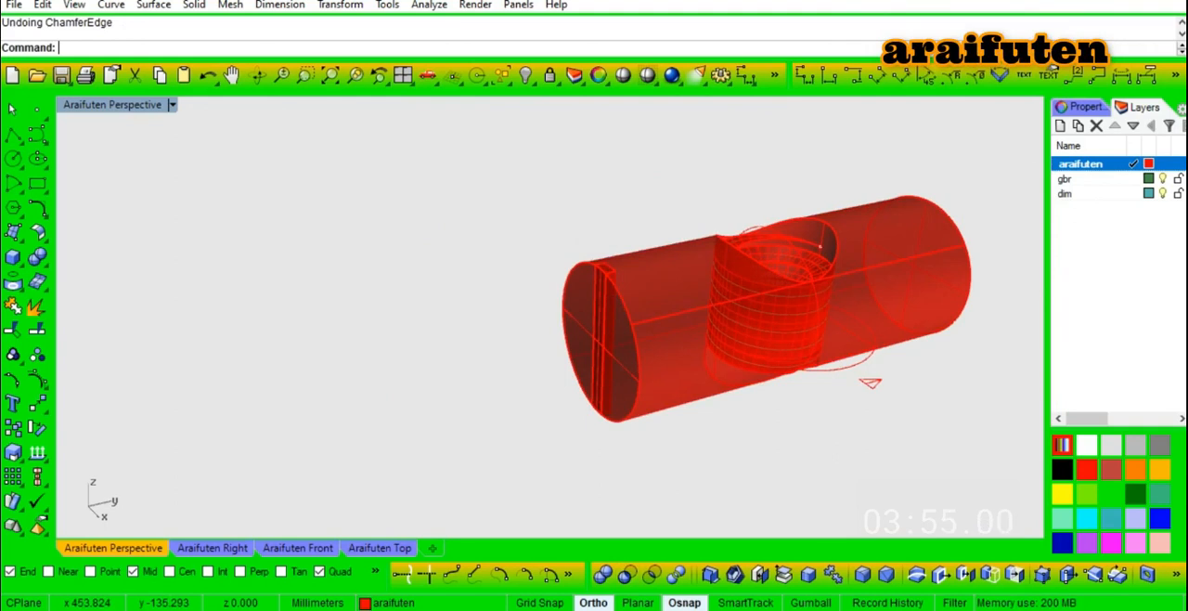
- Chamfer the circular edge of the cylinder's near end by 0.2 mm
{"action": "left_click", "coordinate": [594, 266]}
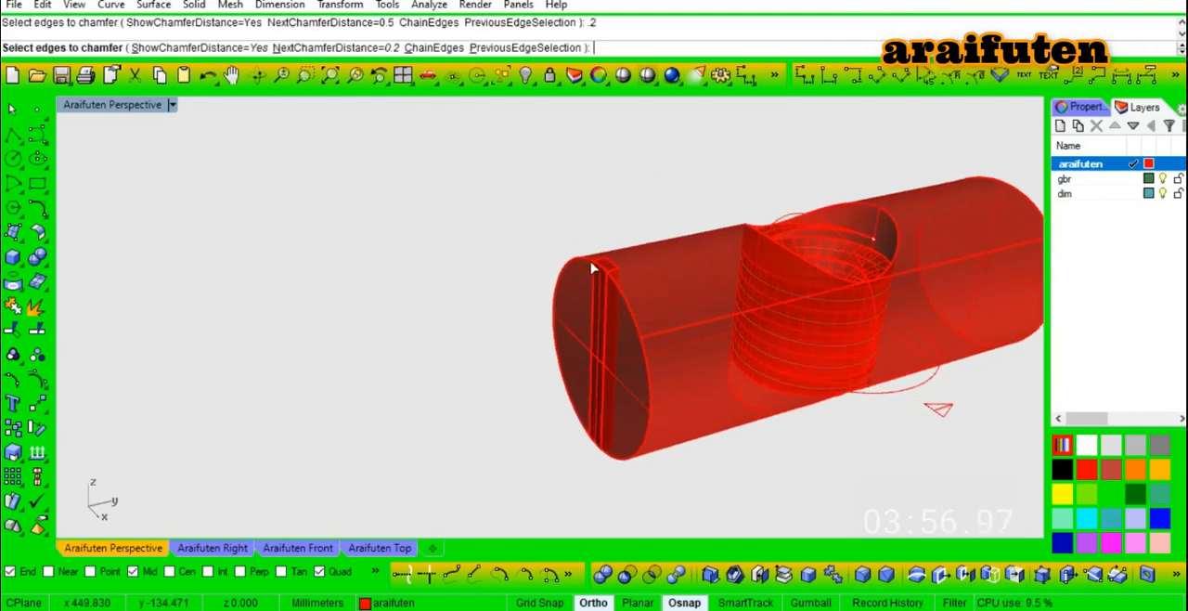
{"action": "key", "text": "Return"}
{"action": "key", "text": "Return"}
{"action": "scroll", "coordinate": [610, 308], "scroll_direction": "up", "scroll_amount": 4}
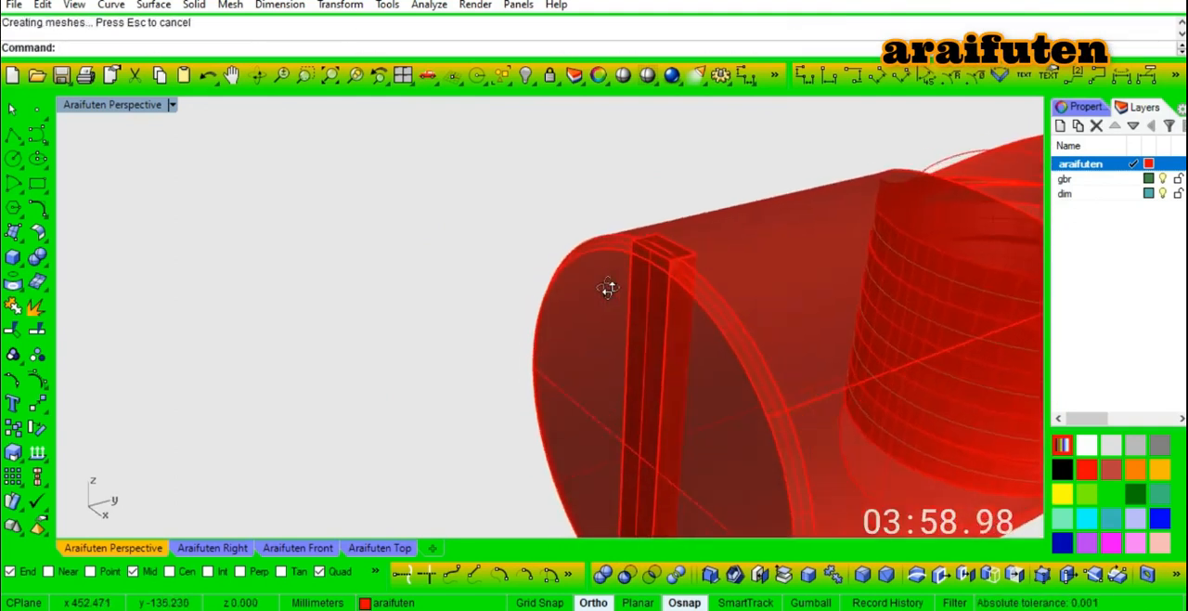
- Subtract the thin block from the cylinder with the 0.2 mm chamfer using a Boolean difference
{"action": "left_click", "coordinate": [627, 573]}
{"action": "key", "text": "Return"}
{"action": "left_click", "coordinate": [610, 309]}
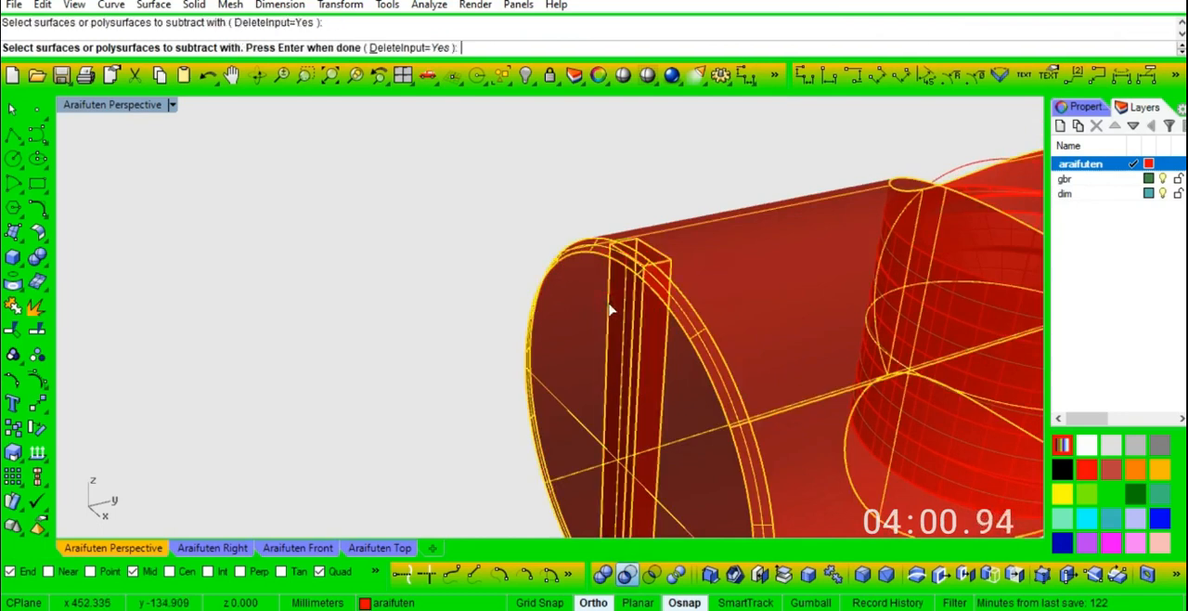
{"action": "key", "text": "Return"}
{"action": "right_click_drag", "start_coordinate": [622, 312], "coordinate": [545, 273]}
{"action": "scroll", "coordinate": [537, 272], "scroll_direction": "down", "scroll_amount": 6}
{"action": "scroll", "coordinate": [685, 235], "scroll_direction": "up", "scroll_amount": 4}
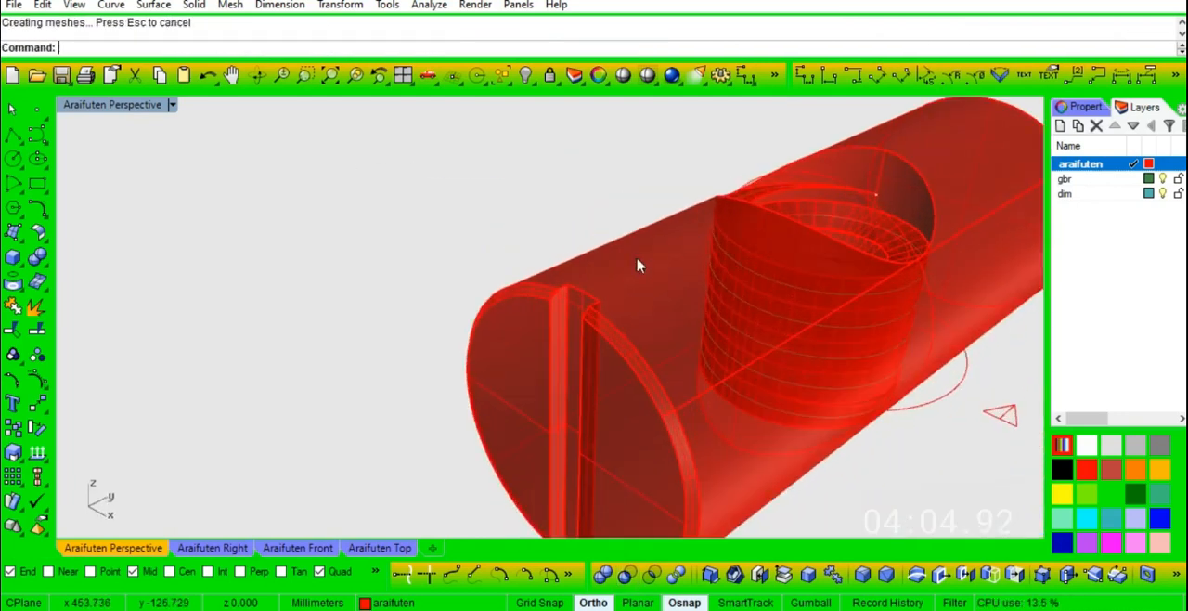
- Undo the Boolean difference that cut the shallow slot into the cylinder's end
{"action": "scroll", "coordinate": [482, 184], "scroll_direction": "down", "scroll_amount": 4}
{"action": "scroll", "coordinate": [544, 260], "scroll_direction": "up", "scroll_amount": 6}
{"action": "key", "text": "ctrl+z"}
{"action": "left_click", "coordinate": [480, 185]}
{"action": "right_click_drag", "start_coordinate": [554, 245], "coordinate": [551, 272]}
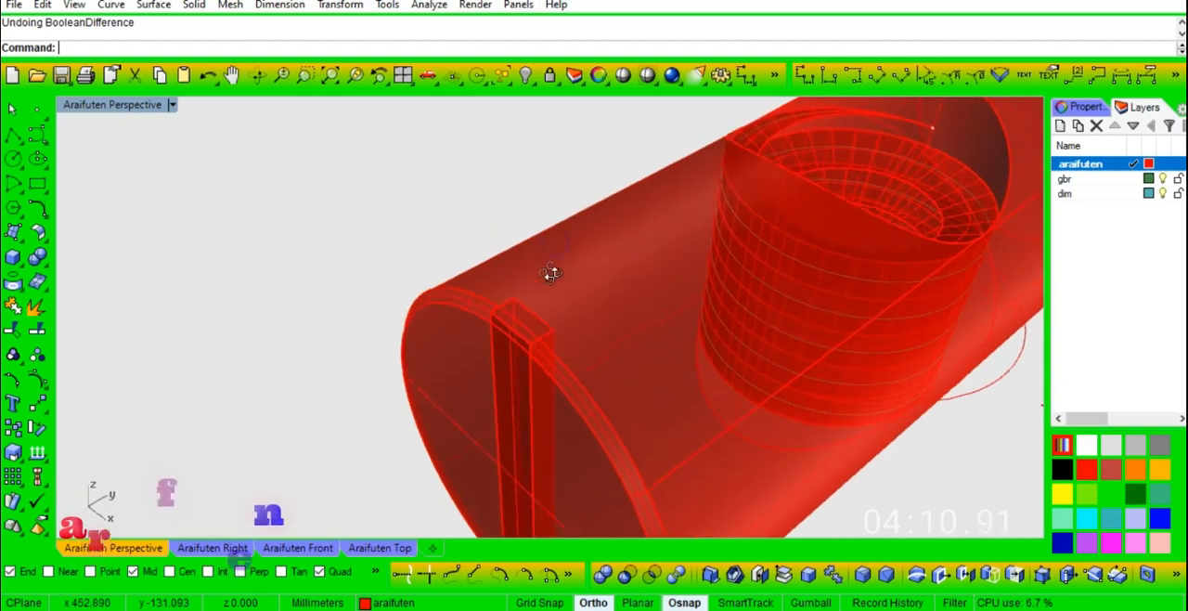
- Delete the thin block and extrude the narrow slot rectangle 1 mm as a solid
{"action": "left_click", "coordinate": [512, 318]}
{"action": "key", "text": "Delete"}
{"action": "left_click", "coordinate": [492, 347]}
{"action": "left_click", "coordinate": [557, 397]}
{"action": "key", "text": "Return"}
{"action": "left_click", "coordinate": [545, 265]}
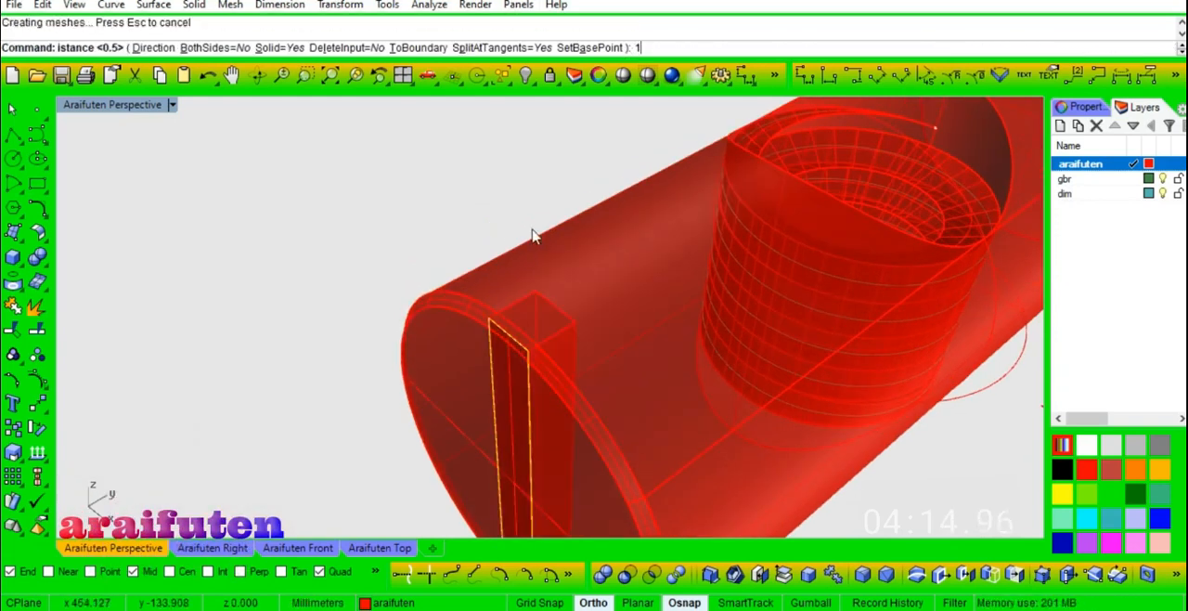
- Undo back through the 0.2 mm chamfer and replace the thin block with a 1 mm solid extrusion of the slot rectangle
{"action": "key", "text": "ctrl+z"}
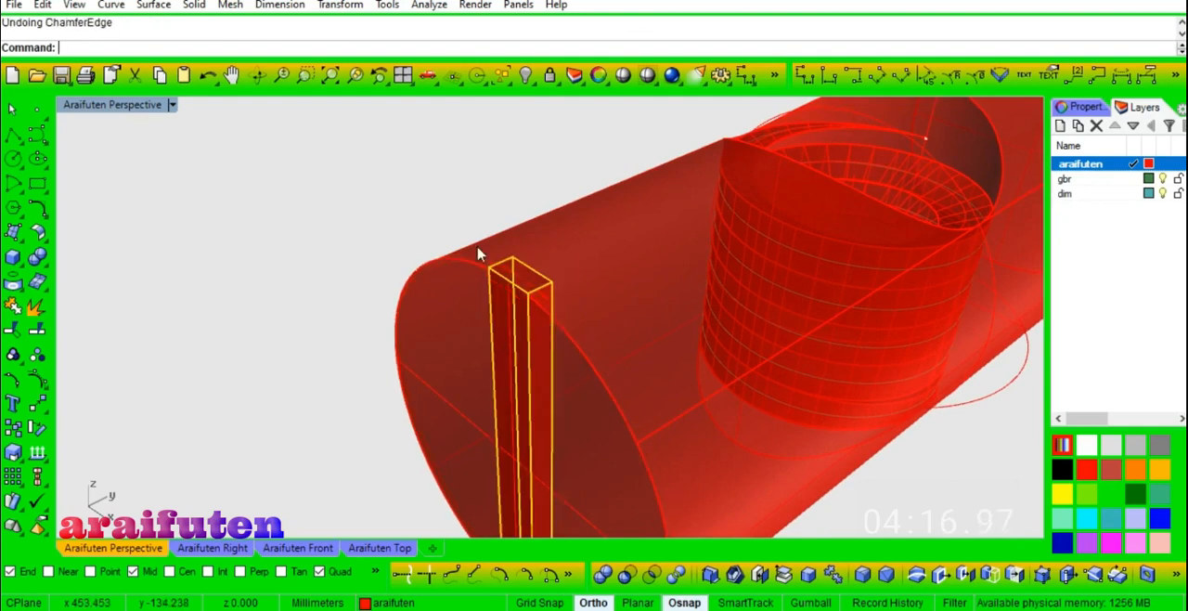
{"action": "key", "text": "Delete"}
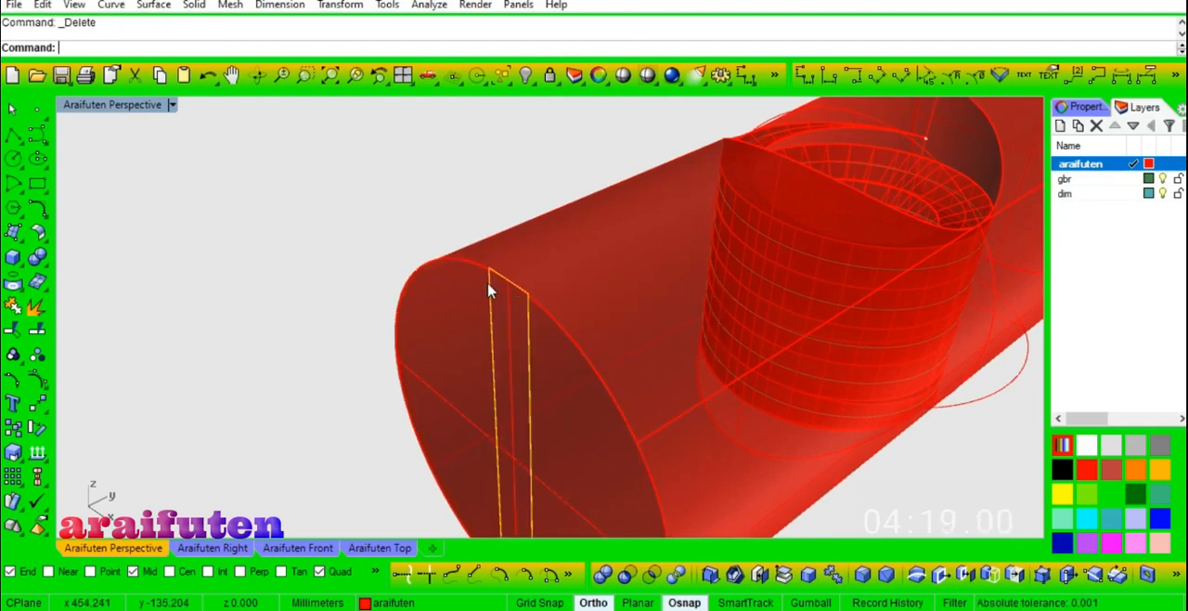
{"action": "key", "text": "Escape"}
{"action": "key", "text": "Return"}
{"action": "type", "text": "1"}
{"action": "key", "text": "Return"}
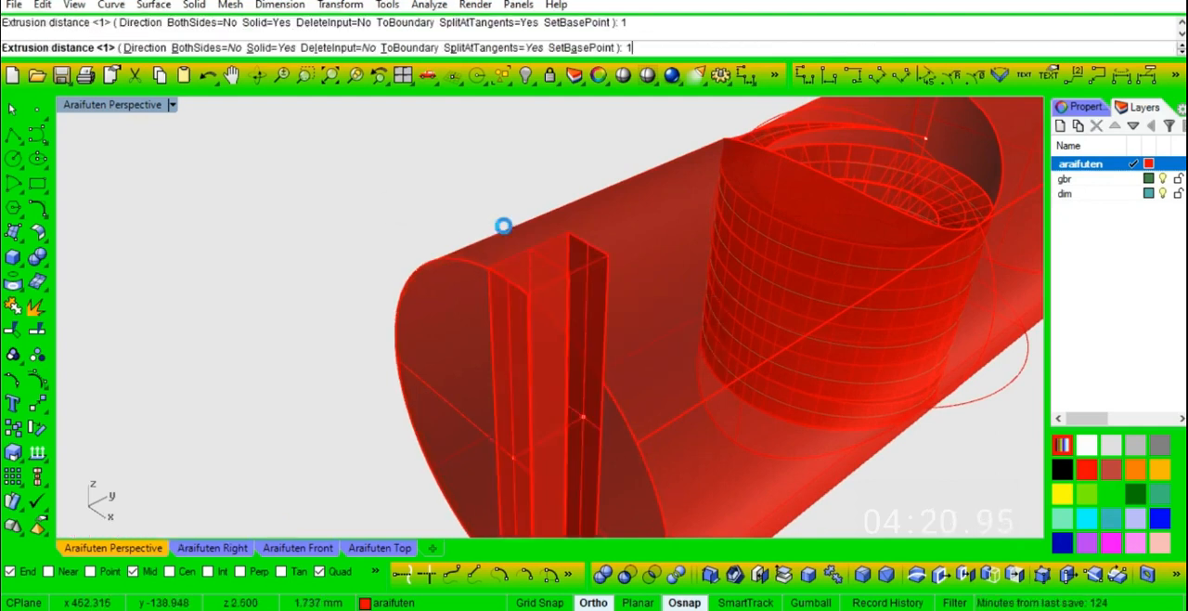
{"action": "right_click_drag", "start_coordinate": [496, 256], "coordinate": [508, 226]}
- Chamfer the circular edge of the cylinder's near end by 0.5 mm
{"action": "type", "text": "c"}
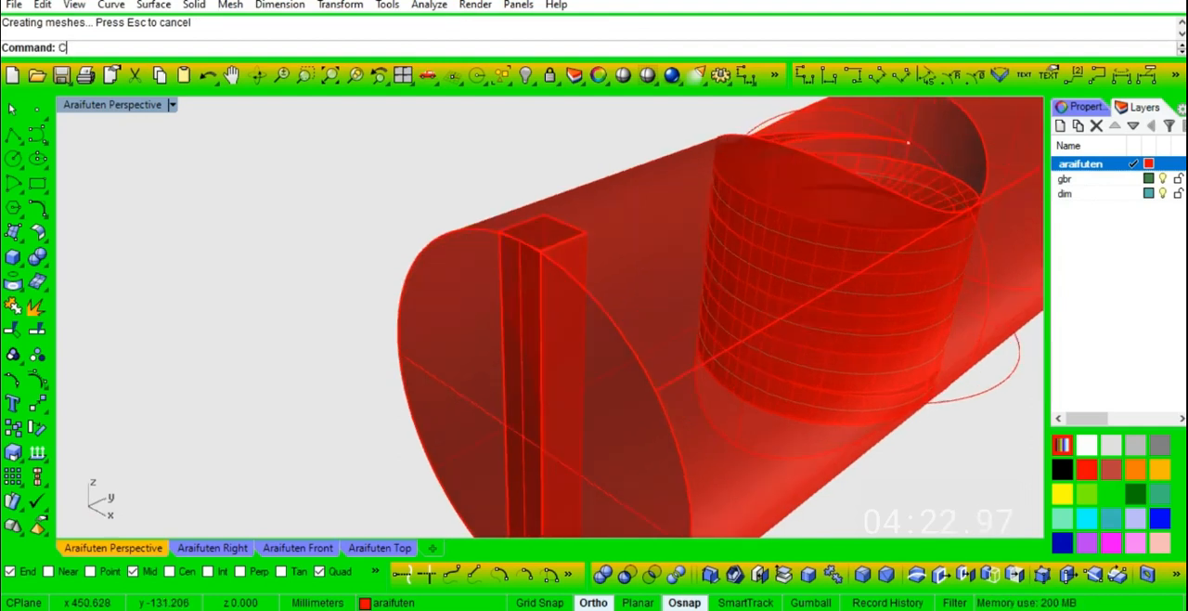
{"action": "key", "text": "Return"}
{"action": "left_click", "coordinate": [473, 229]}
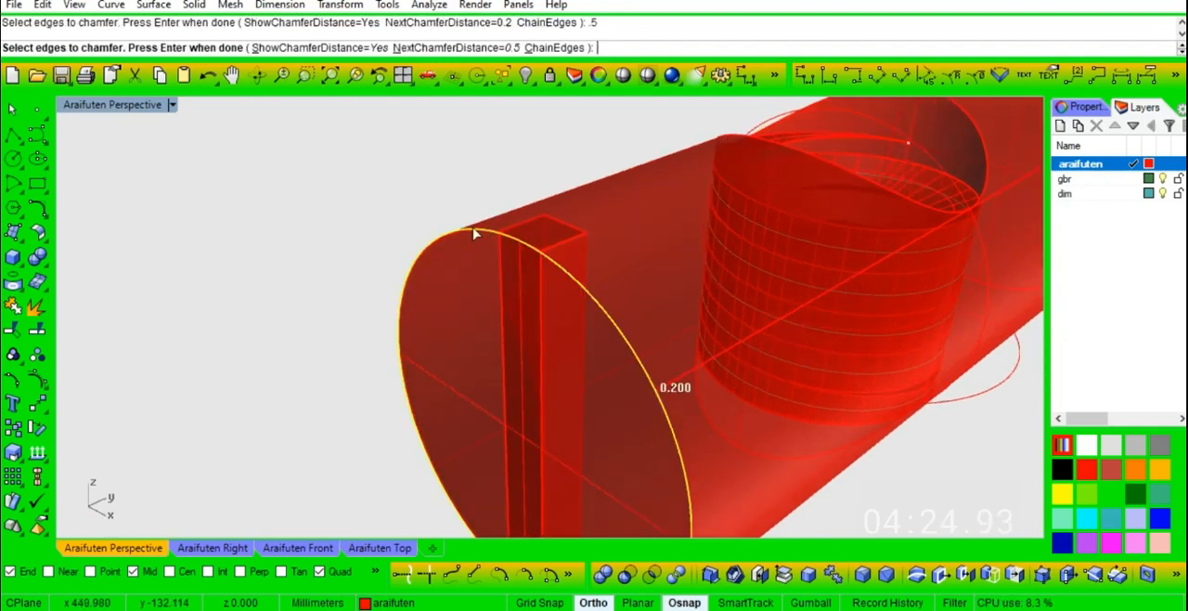
{"action": "key", "text": "Escape"}
{"action": "key", "text": "Return"}
{"action": "type", "text": ".5"}
{"action": "key", "text": "Return"}
{"action": "left_click", "coordinate": [474, 229]}
{"action": "key", "text": "Return"}
- Subtract the 1 mm thick block from the chamfered cylinder with a Boolean difference to cut the screwdriver slot
{"action": "key", "text": "Return"}
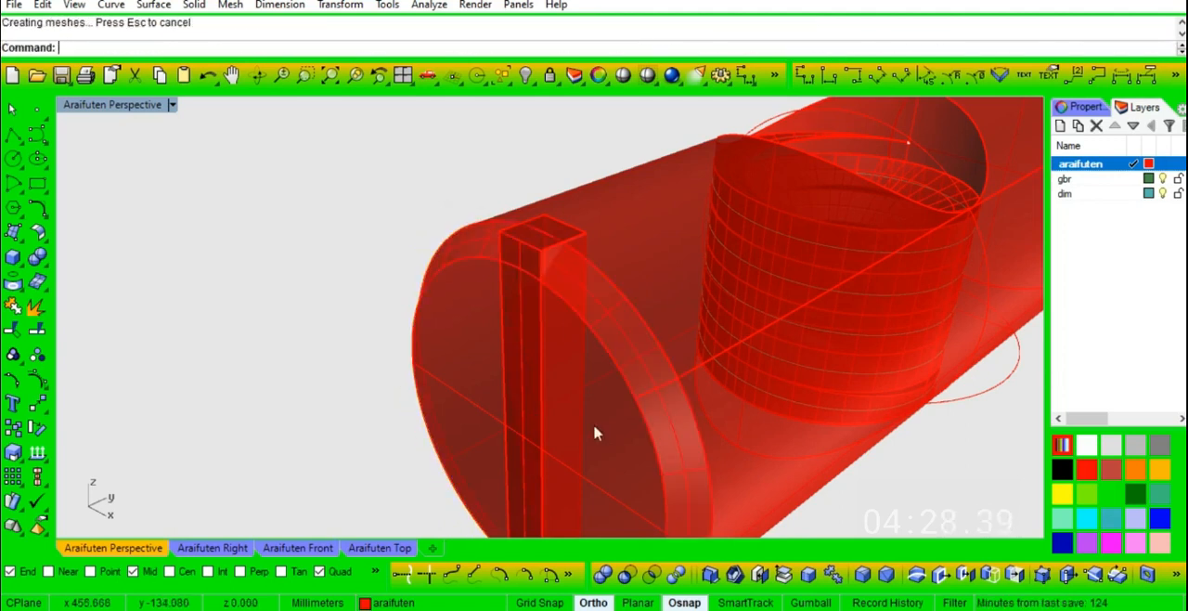
{"action": "left_click", "coordinate": [626, 575]}
{"action": "key", "text": "Return"}
{"action": "left_click", "coordinate": [573, 235]}
{"action": "key", "text": "Return"}
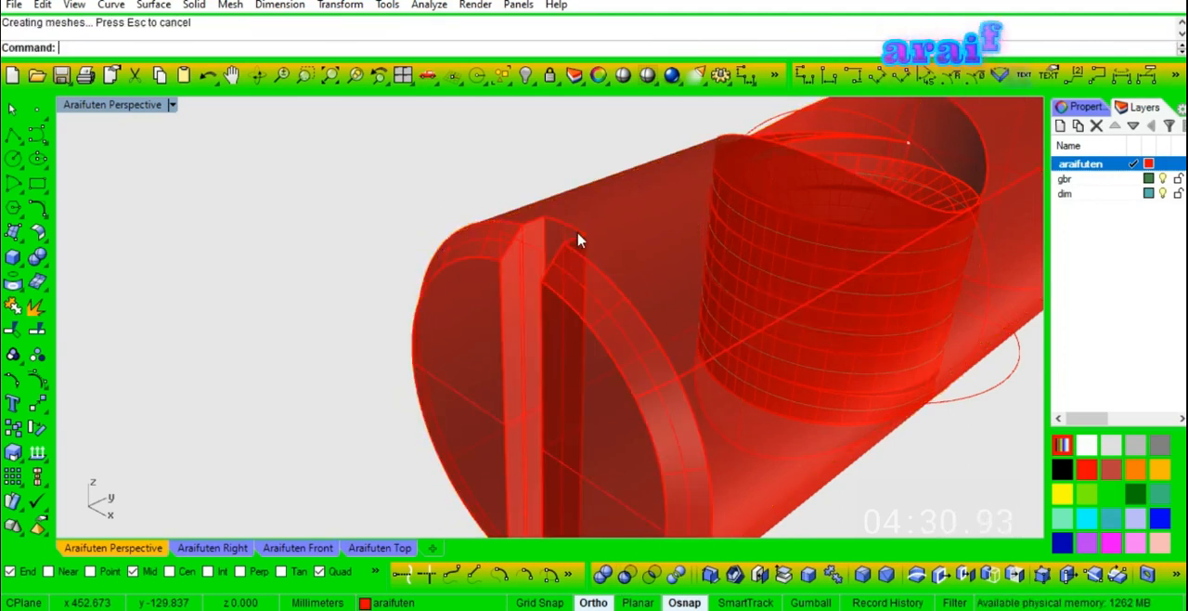
{"action": "scroll", "coordinate": [579, 232], "scroll_direction": "down", "scroll_amount": 6}
{"action": "right_click_drag", "start_coordinate": [579, 232], "coordinate": [649, 180]}
{"action": "scroll", "coordinate": [831, 283], "scroll_direction": "up", "scroll_amount": 3}
{"action": "right_click_drag", "start_coordinate": [831, 282], "coordinate": [423, 363]}
- Select all curves and points in the model and hide them
{"action": "left_click", "coordinate": [509, 83]}
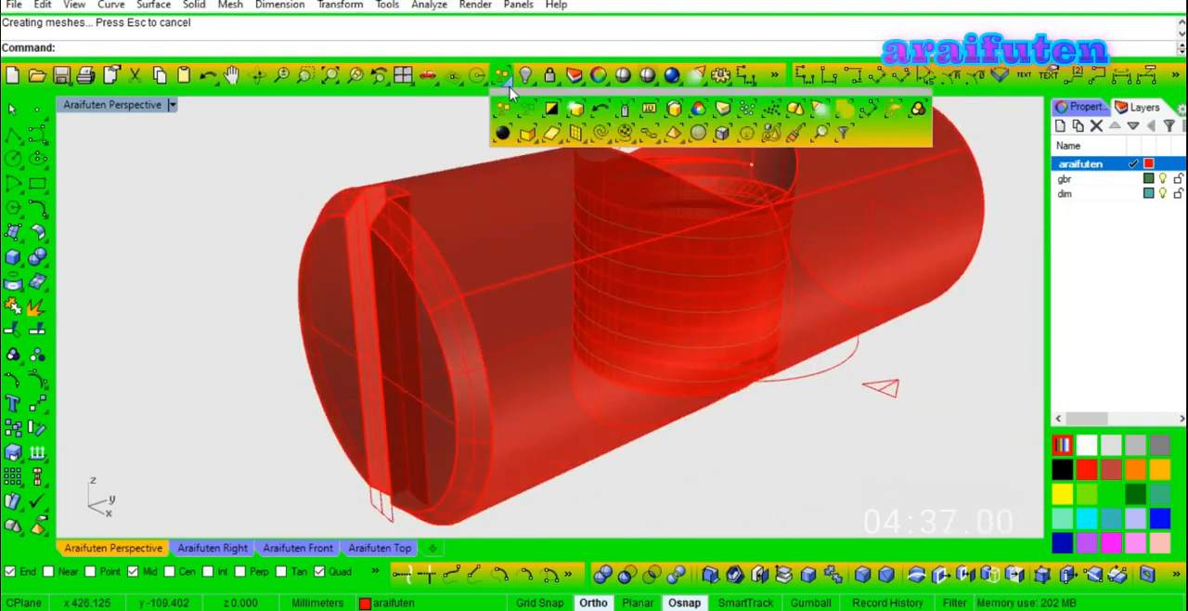
{"action": "left_click", "coordinate": [600, 135]}
{"action": "left_click", "coordinate": [508, 86]}
{"action": "left_click", "coordinate": [746, 110]}
{"action": "key", "text": "ctrl+h"}
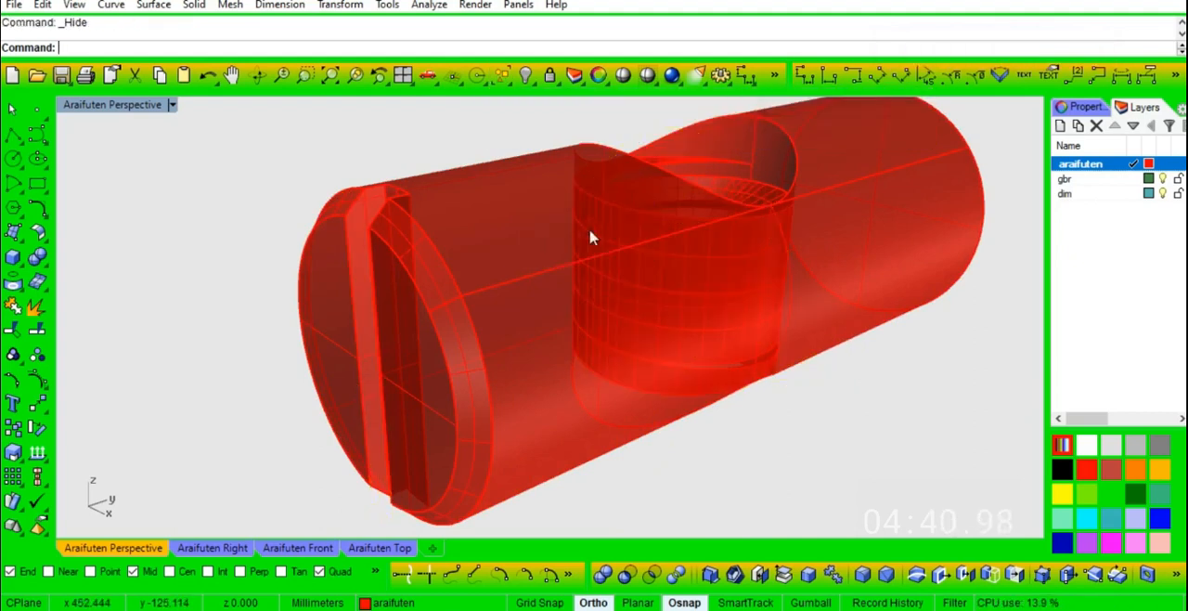
- Show the whole finished cylinder in Shaded display mode
{"action": "key", "text": "ctrl+shift+e"}
{"action": "right_click_drag", "start_coordinate": [588, 238], "coordinate": [748, 311]}
{"action": "scroll", "coordinate": [561, 378], "scroll_direction": "up", "scroll_amount": 2}
{"action": "right_click_drag", "start_coordinate": [561, 378], "coordinate": [678, 312]}
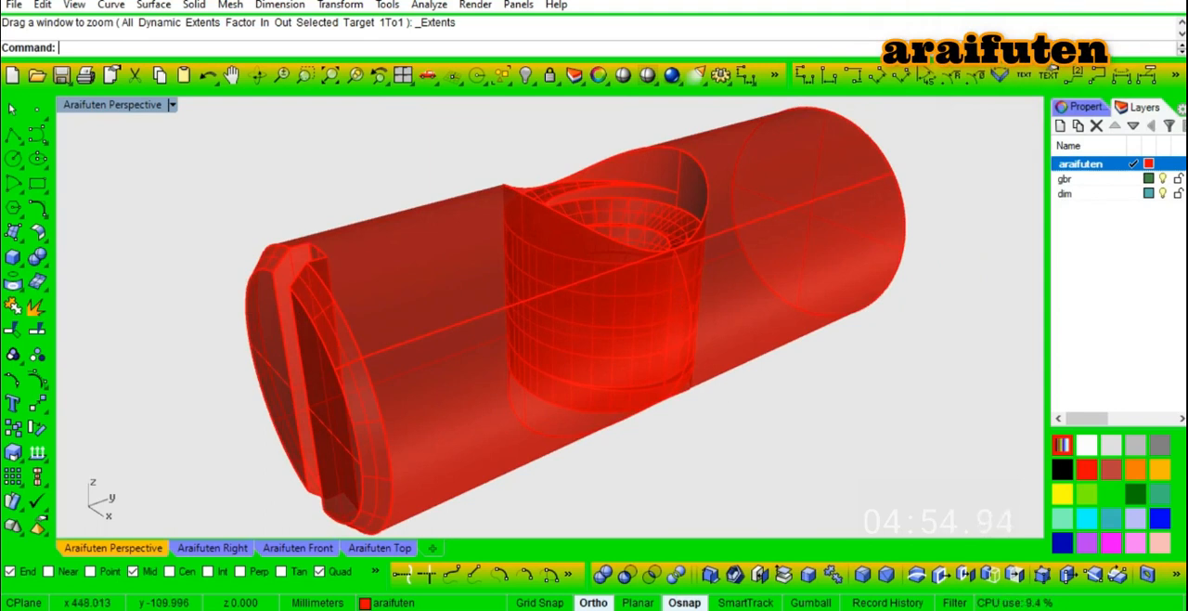
{"action": "key", "text": "ctrl+alt+s"}
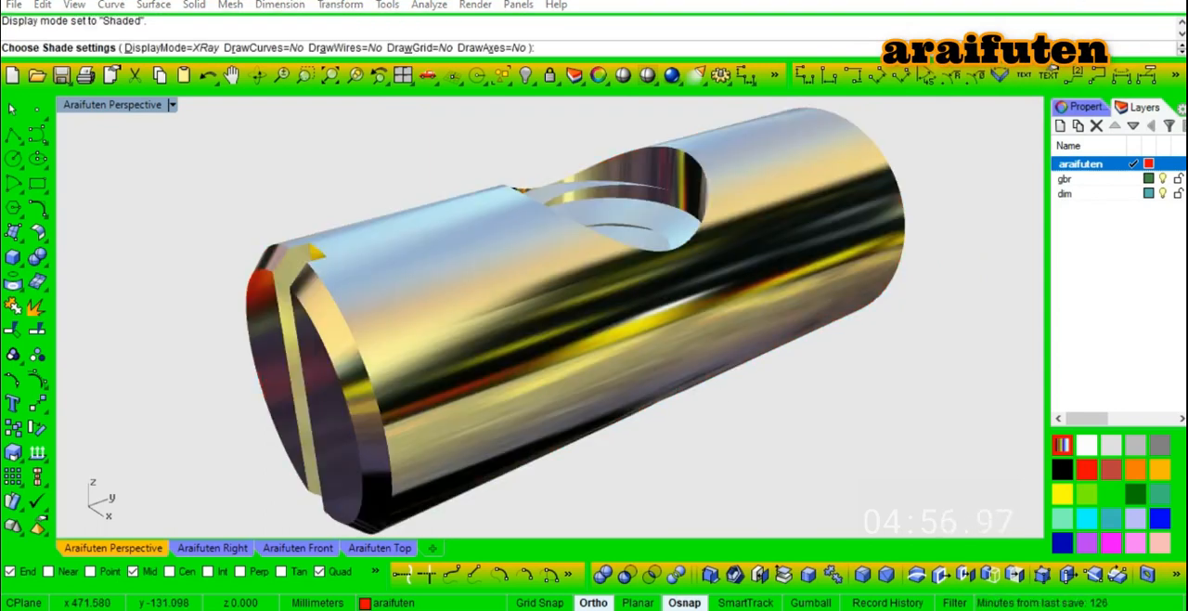